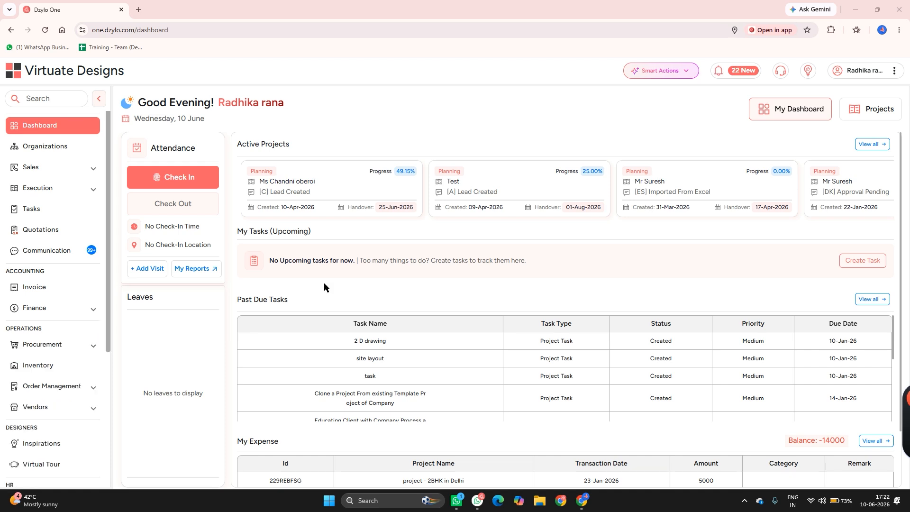
Start a new order in the procurement orders and choose the INTERIOR DESIGN project for it.
{"action": "left_click", "coordinate": [90, 350]}
{"action": "left_click", "coordinate": [40, 401]}
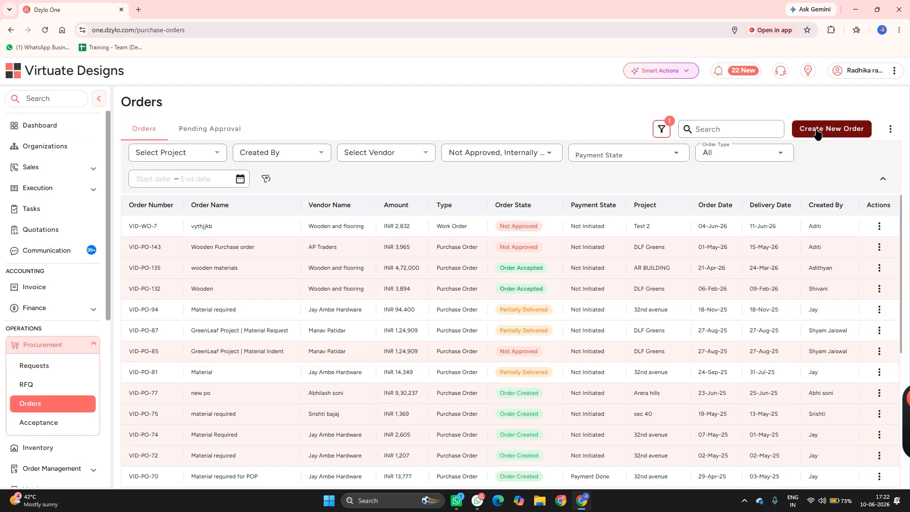
{"action": "left_click", "coordinate": [831, 128]}
{"action": "left_click", "coordinate": [390, 248]}
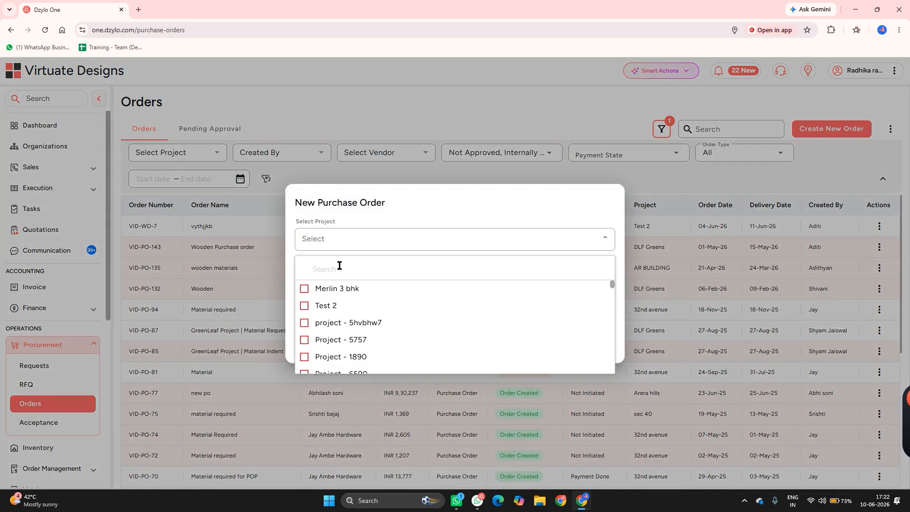
{"action": "type", "text": "in"}
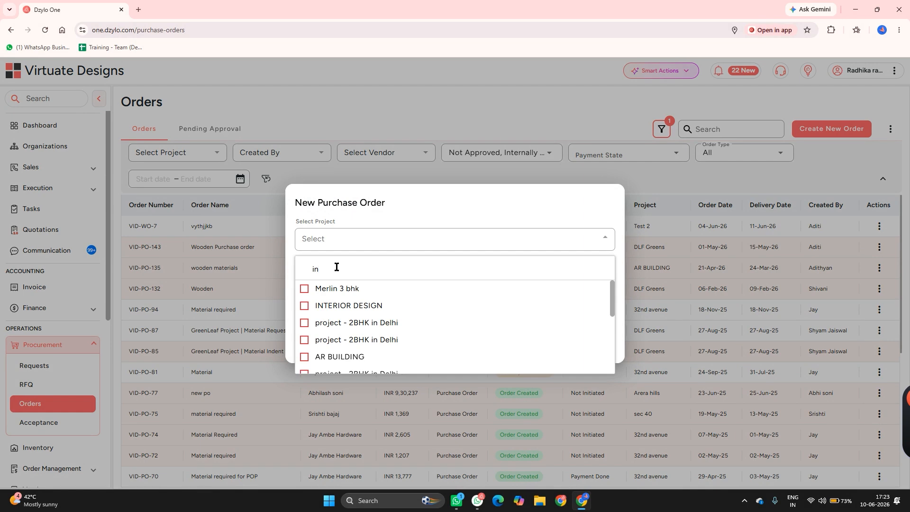
{"action": "type", "text": "ter"}
{"action": "left_click", "coordinate": [341, 288]}
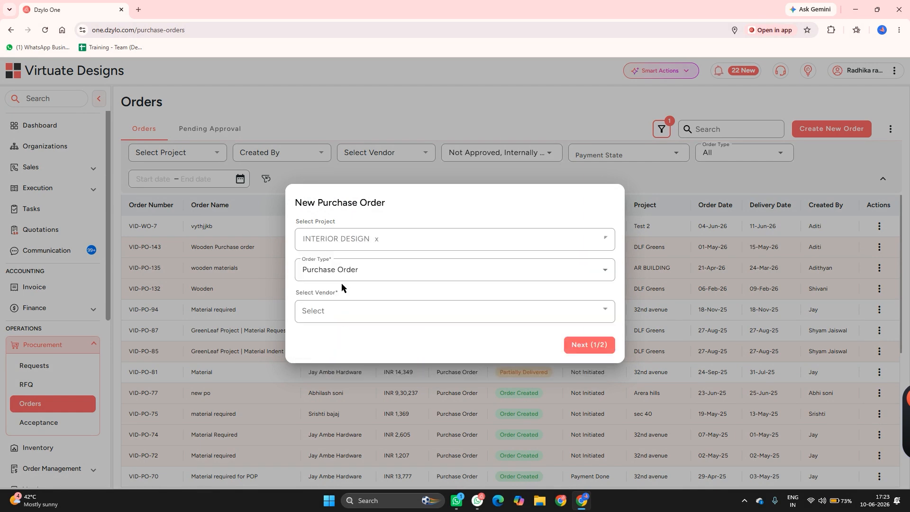
Make it a Milestone based Work Order for the vendor AP Traders and continue to the order details.
{"action": "left_click", "coordinate": [377, 273]}
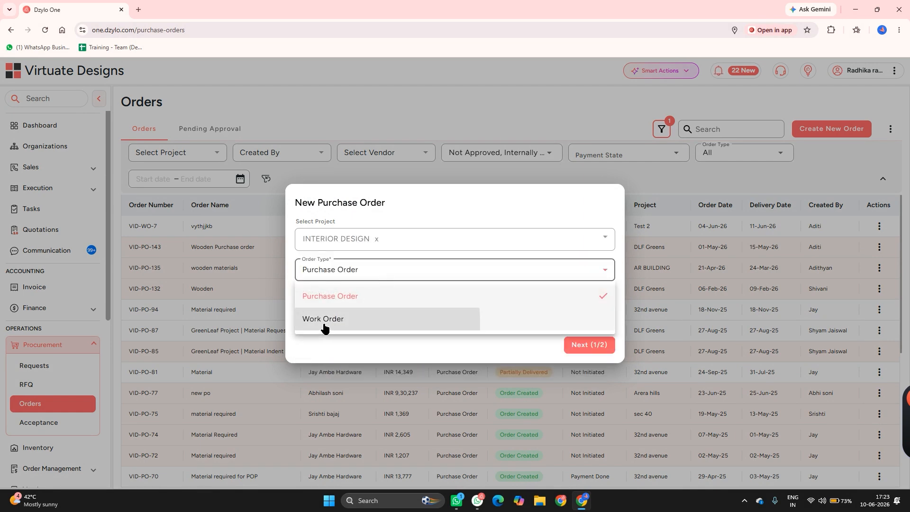
{"action": "left_click", "coordinate": [324, 327]}
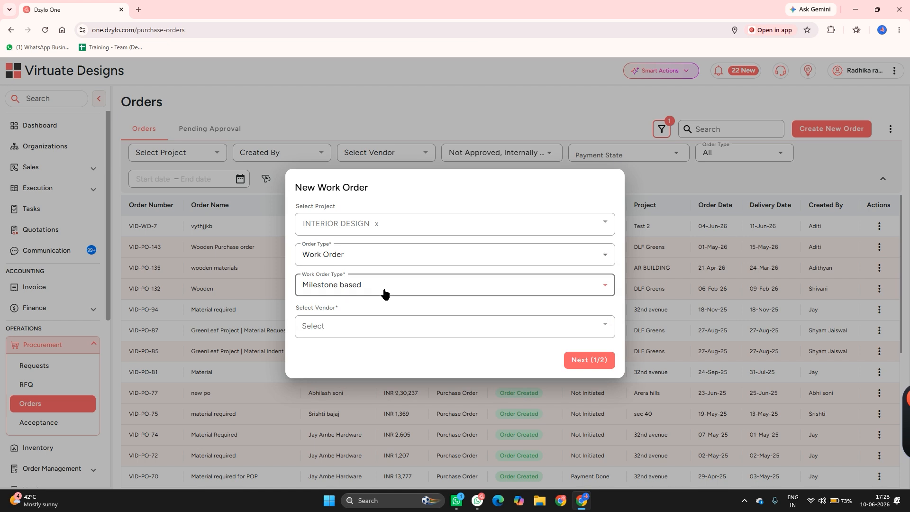
{"action": "left_click", "coordinate": [385, 293]}
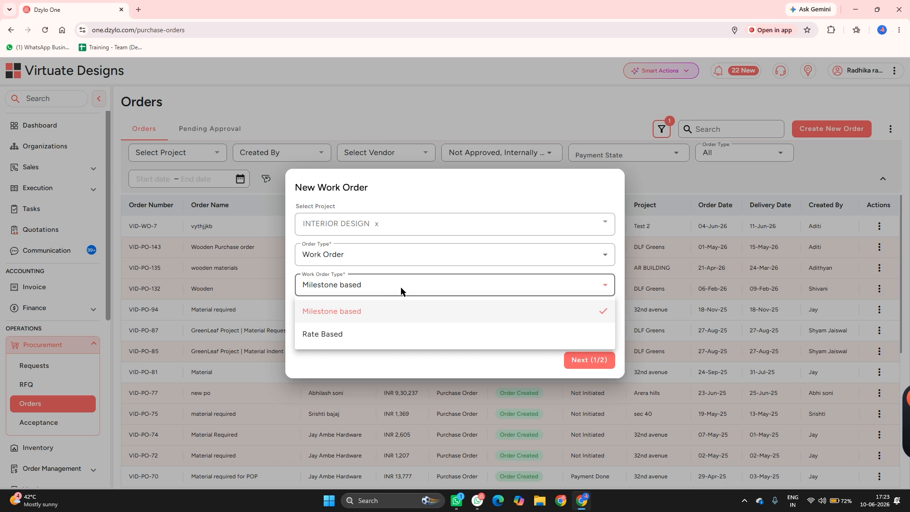
{"action": "left_click", "coordinate": [401, 291]}
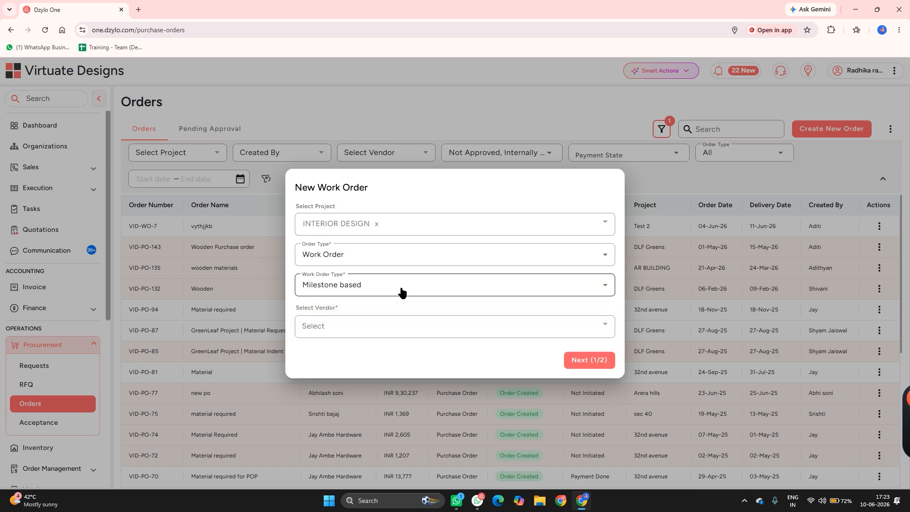
{"action": "left_click", "coordinate": [356, 326]}
{"action": "left_click", "coordinate": [318, 432]}
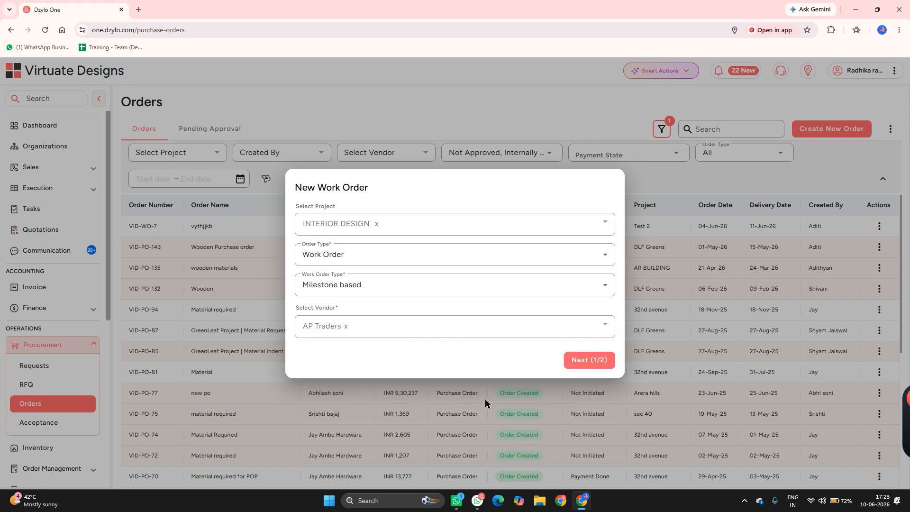
{"action": "left_click", "coordinate": [580, 361]}
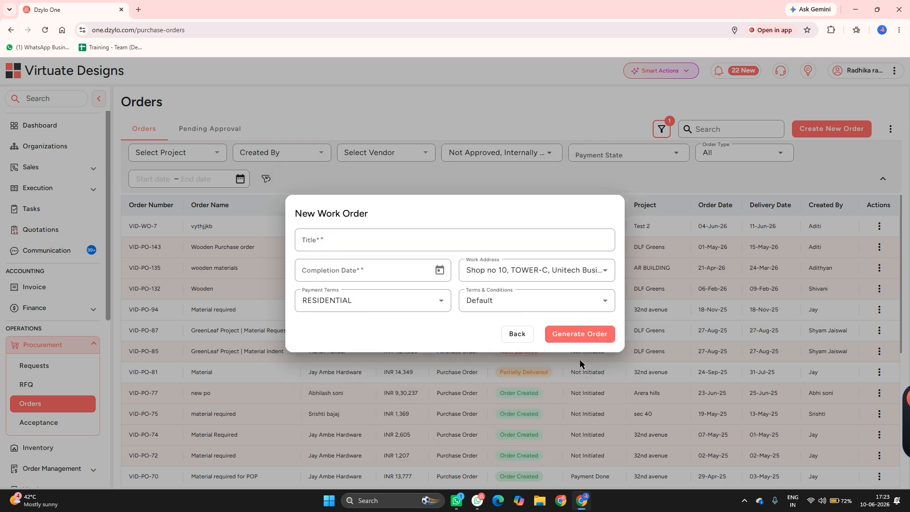
Title the order "Work Order" and set its completion date to 19 June 2026.
{"action": "left_click", "coordinate": [317, 240]}
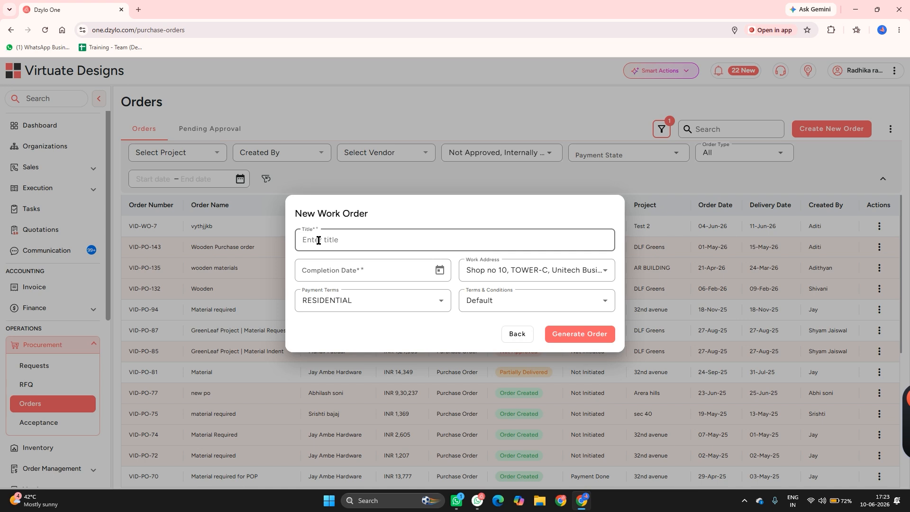
{"action": "type", "text": "Work Order"}
{"action": "left_click", "coordinate": [439, 270]}
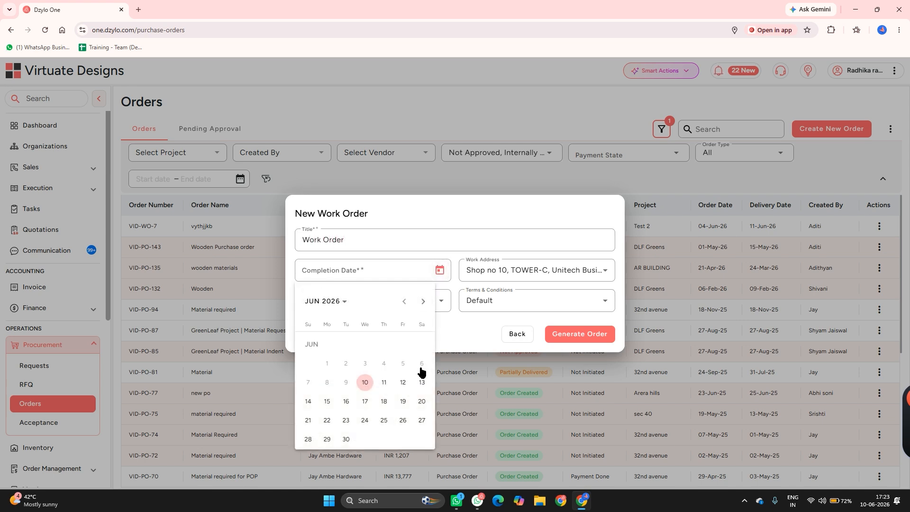
{"action": "left_click", "coordinate": [403, 400]}
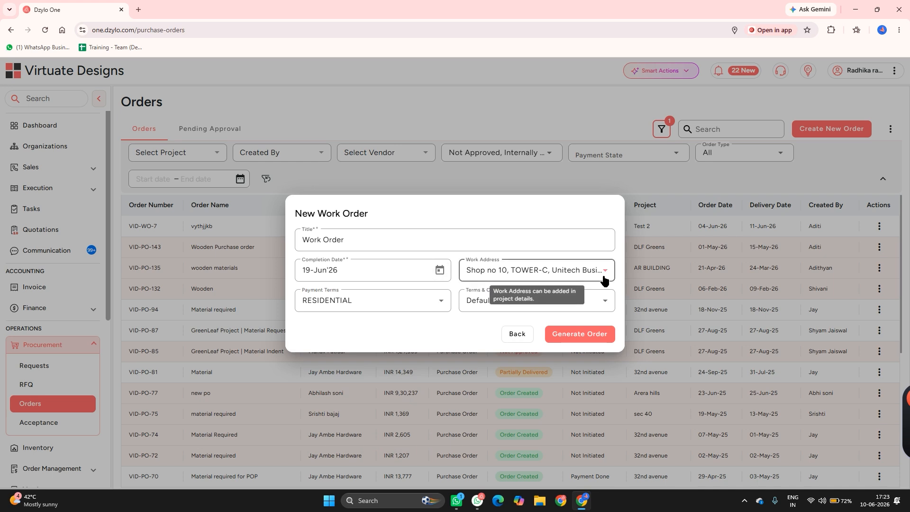
Keep the project's work address, RESIDENTIAL payment terms and Default terms and conditions, and generate the order.
{"action": "left_click", "coordinate": [603, 279]}
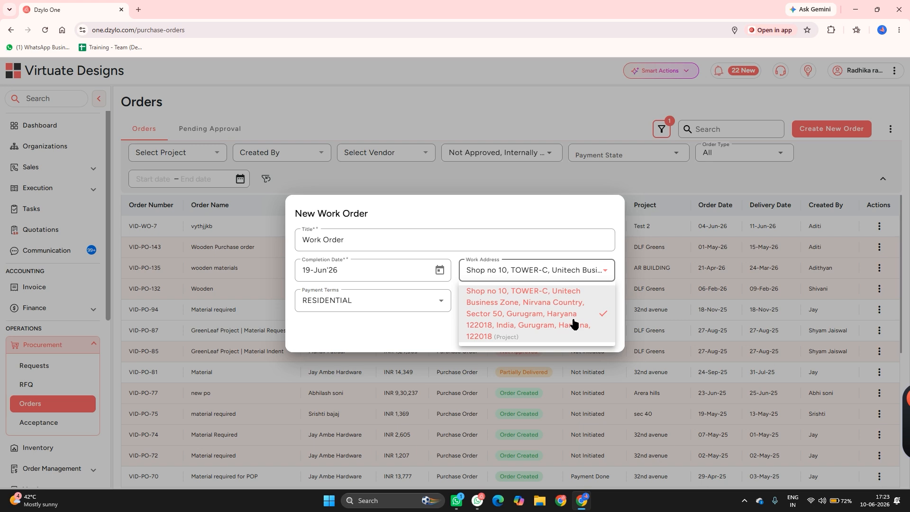
{"action": "left_click", "coordinate": [605, 275]}
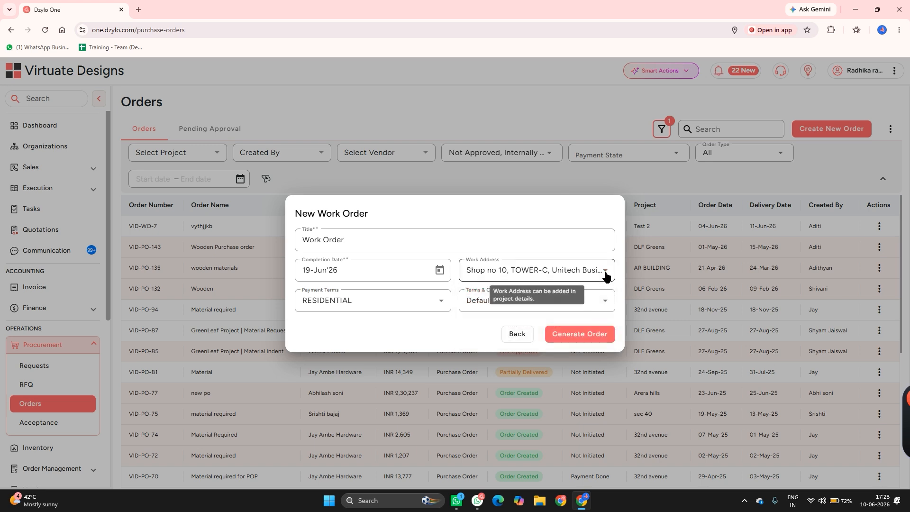
{"action": "left_click", "coordinate": [420, 308]}
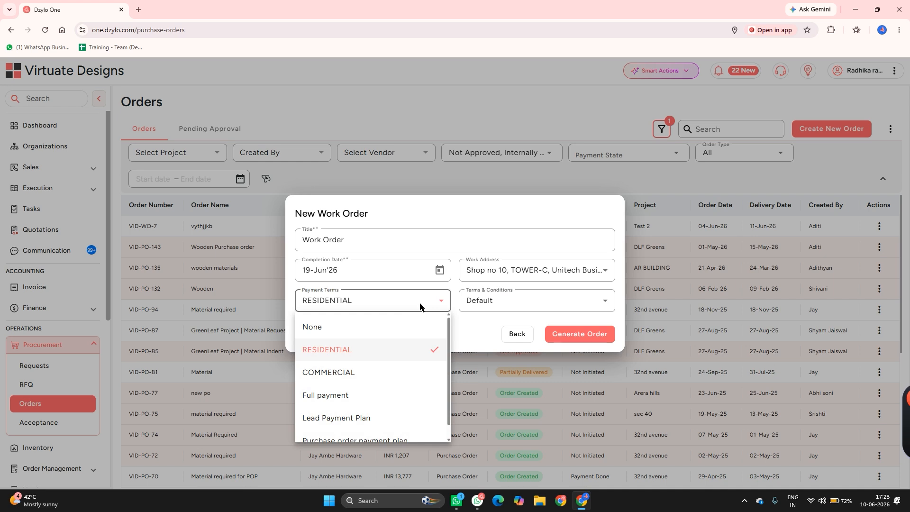
{"action": "left_click", "coordinate": [504, 310]}
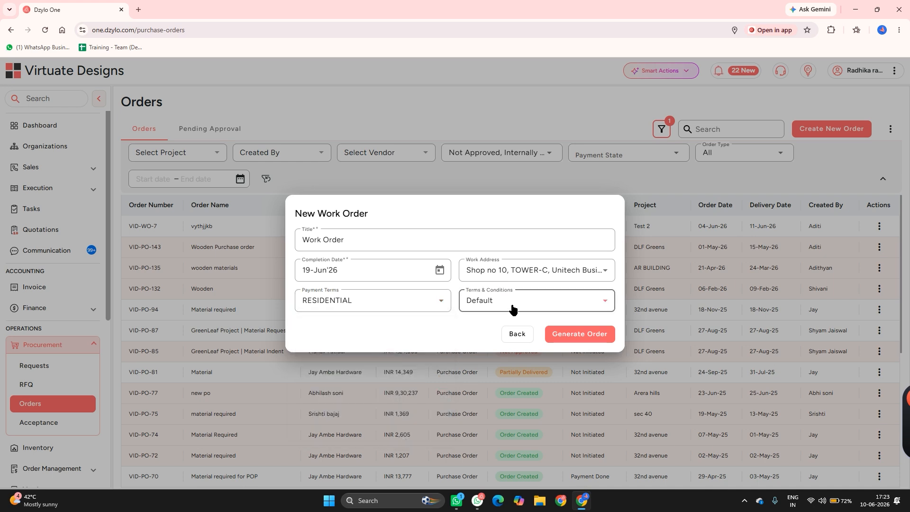
{"action": "left_click", "coordinate": [511, 305]}
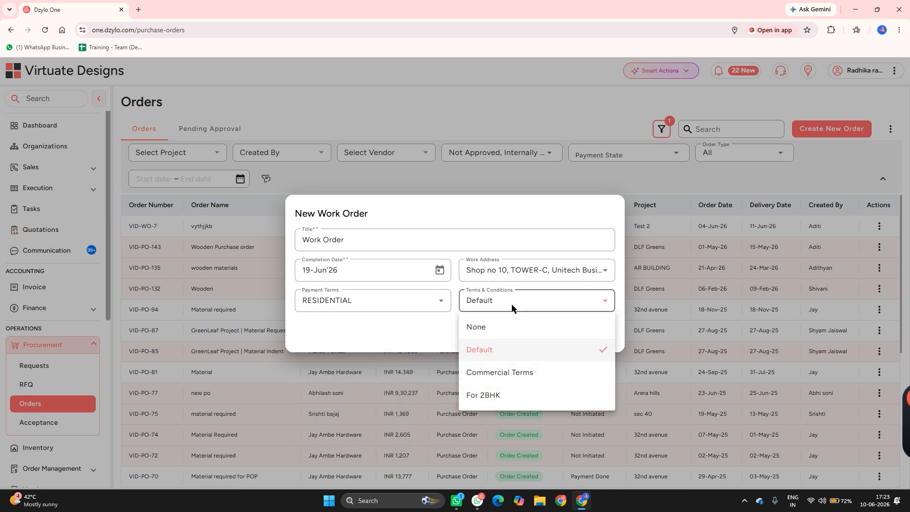
{"action": "left_click", "coordinate": [555, 301]}
{"action": "left_click", "coordinate": [582, 334]}
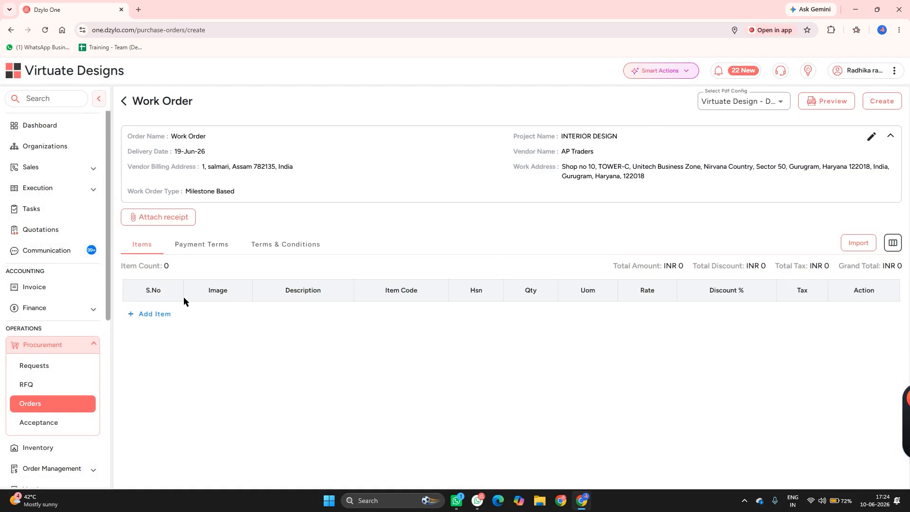
Add a first item row to the work order with the description "Carperter".
{"action": "left_click", "coordinate": [147, 311]}
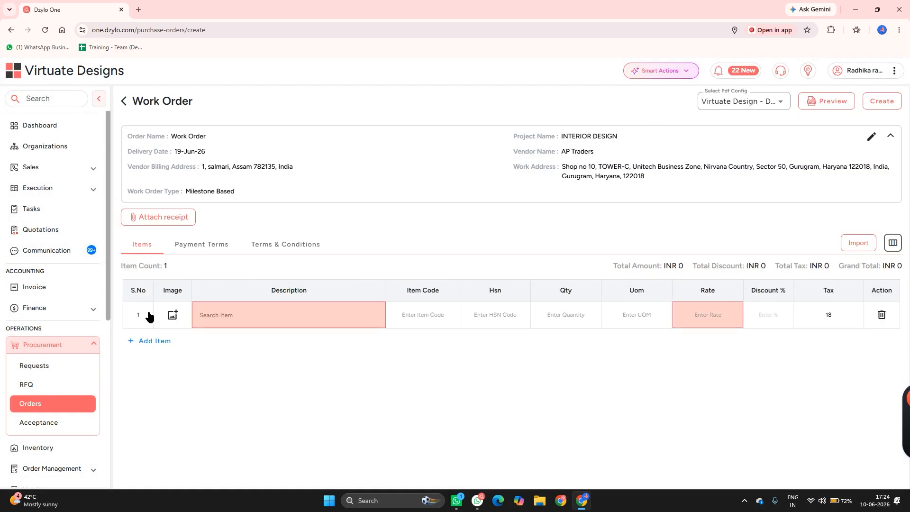
{"action": "left_click", "coordinate": [217, 315]}
{"action": "type", "text": "Car"}
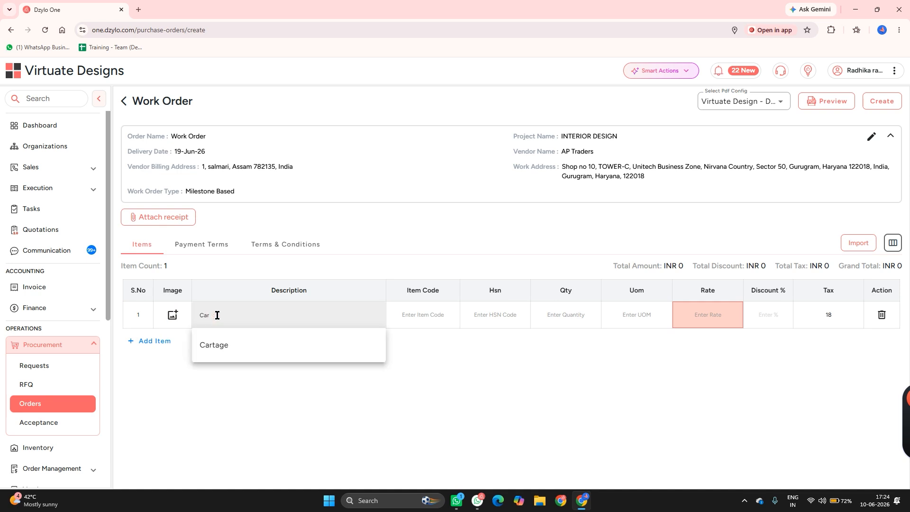
{"action": "type", "text": "penter"}
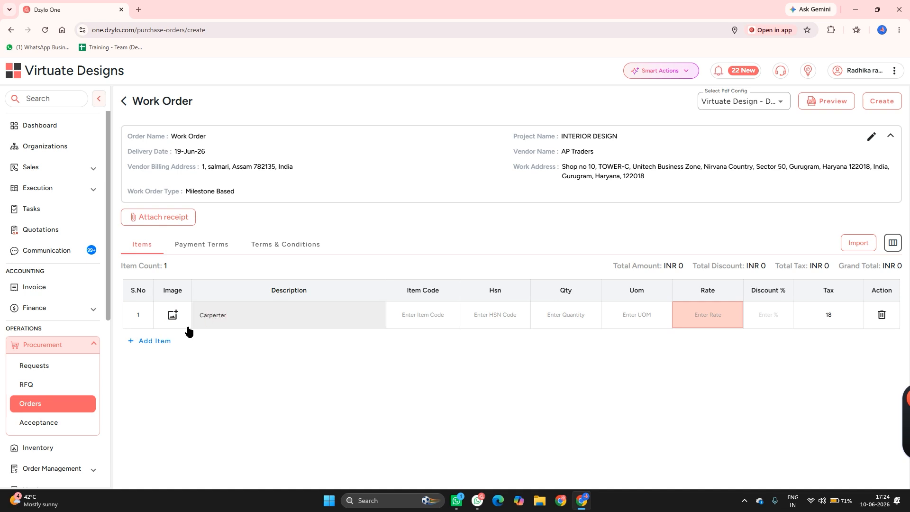
Add two more item rows described as "Electrician" and "Helper".
{"action": "left_click", "coordinate": [155, 341]}
{"action": "left_click", "coordinate": [223, 340]}
{"action": "type", "text": "El"}
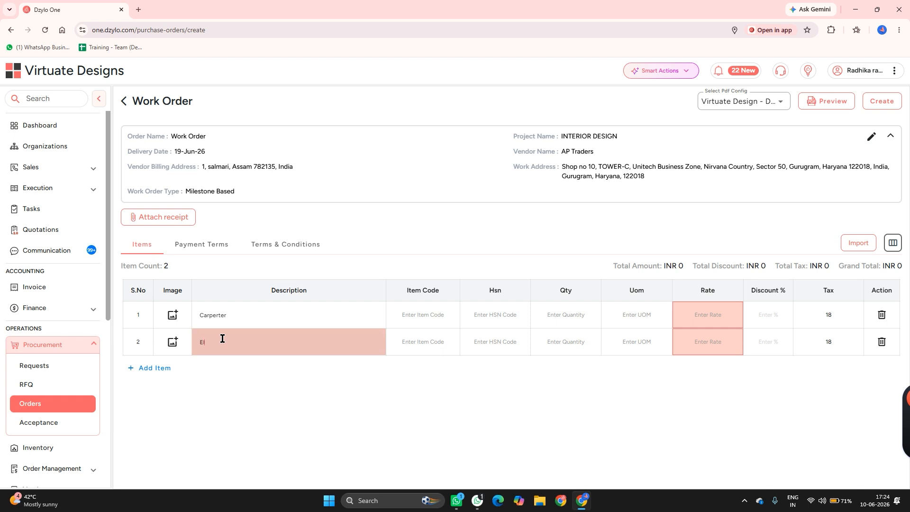
{"action": "type", "text": "ectrician"}
{"action": "left_click", "coordinate": [148, 369]}
{"action": "left_click", "coordinate": [225, 371]}
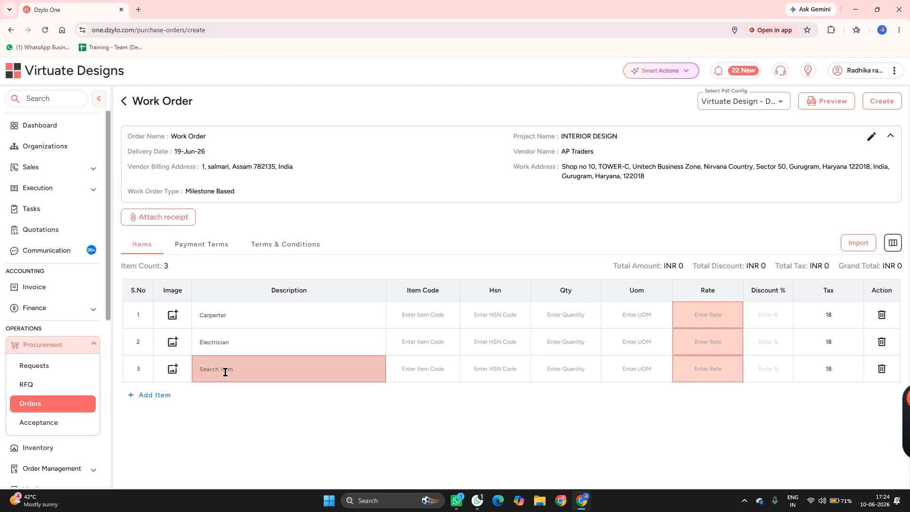
{"action": "type", "text": "Helper"}
Enter quantities of 120, 100 and 100 and rates of 850, 750 and 850 for the three items in order.
{"action": "left_click", "coordinate": [564, 312]}
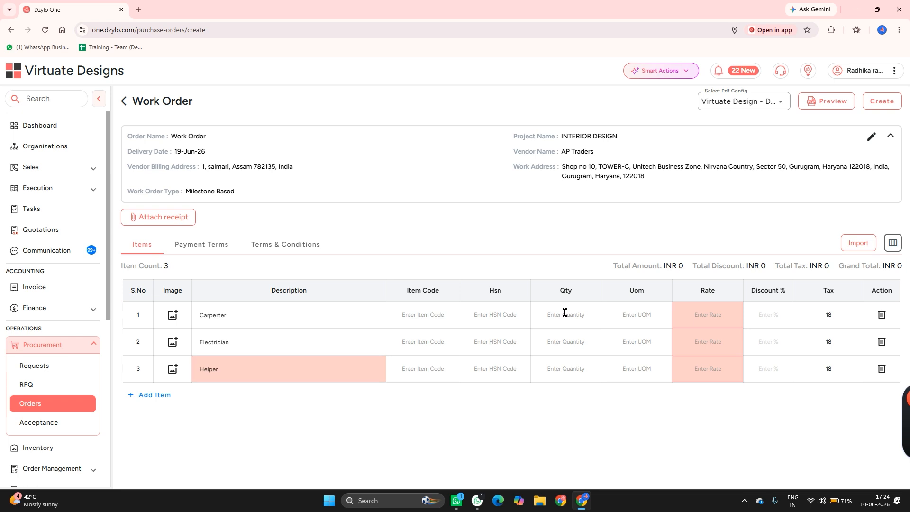
{"action": "type", "text": "120"}
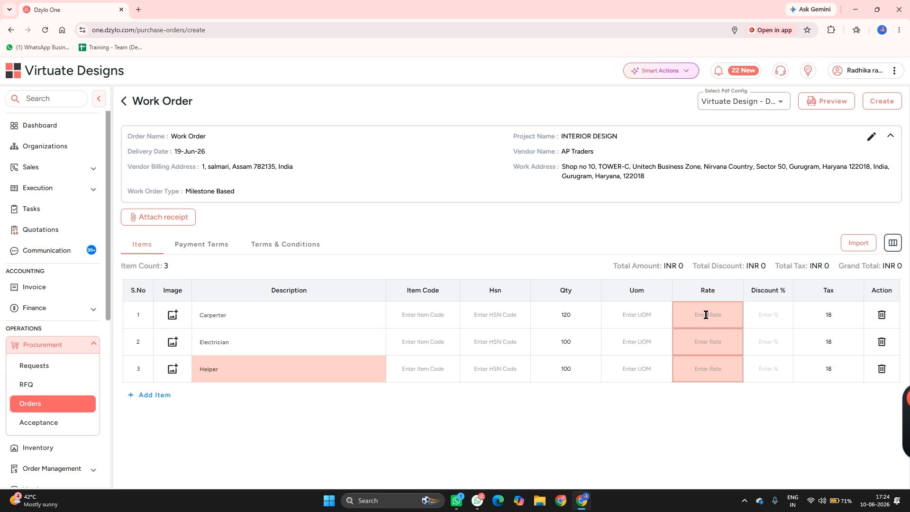
{"action": "left_click", "coordinate": [706, 314]}
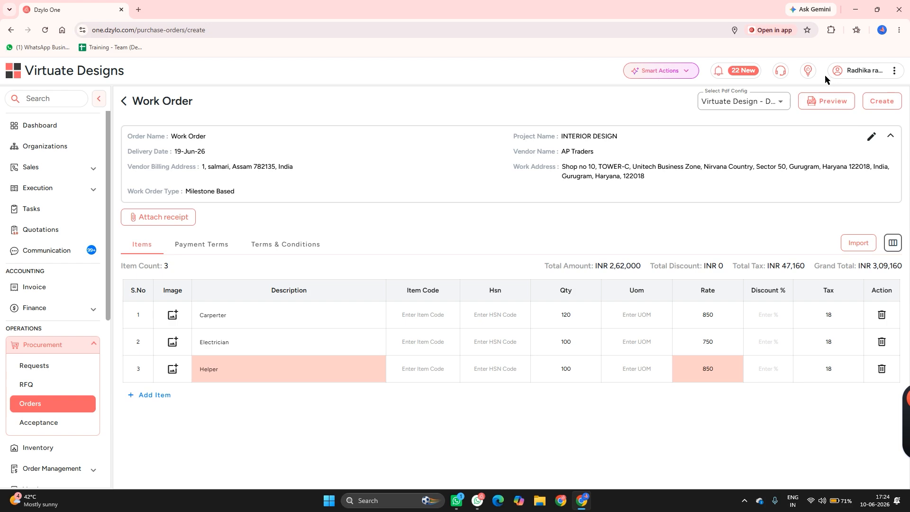
Preview the work order document, read it through to the end and close the preview.
{"action": "left_click", "coordinate": [828, 108]}
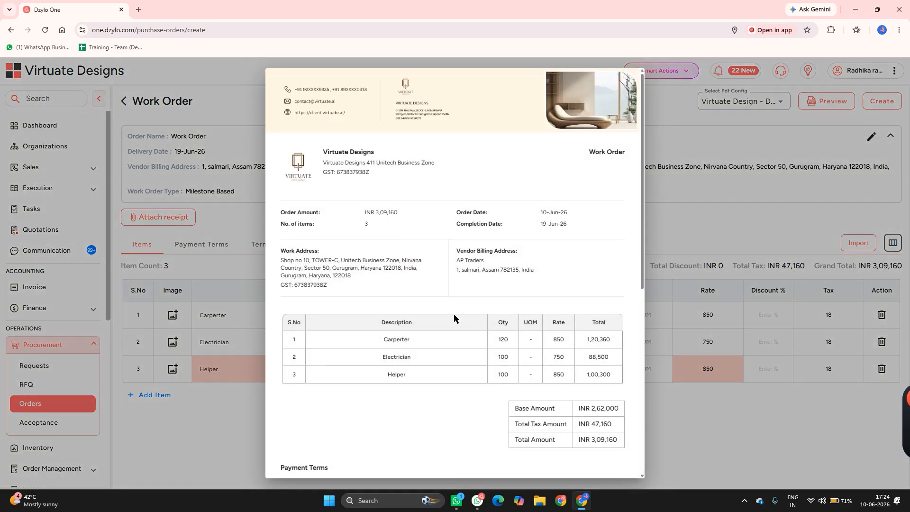
{"action": "scroll", "coordinate": [453, 318], "scroll_direction": "down", "scroll_amount": 3}
{"action": "scroll", "coordinate": [454, 317], "scroll_direction": "down", "scroll_amount": 3}
{"action": "scroll", "coordinate": [452, 315], "scroll_direction": "up", "scroll_amount": 6}
{"action": "left_click", "coordinate": [723, 453]}
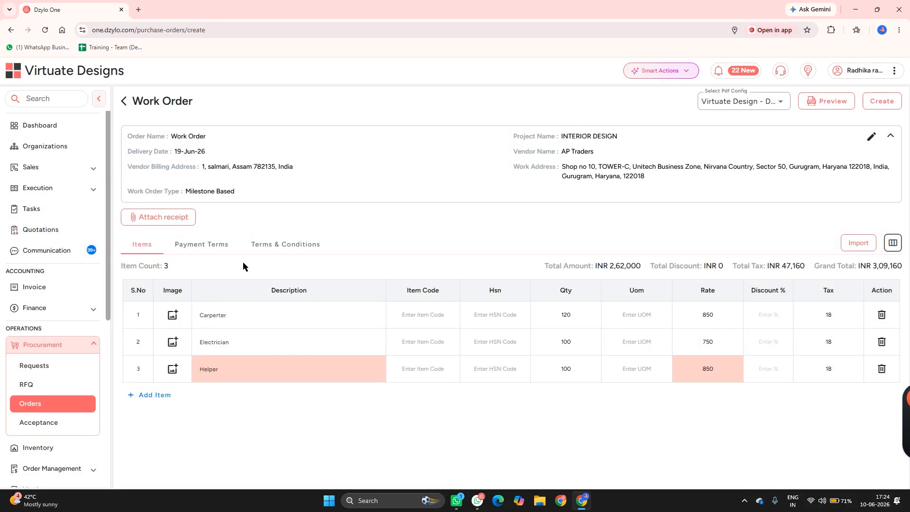
Review the payment milestones, including their editable plan, and the terms and conditions, and return to the item list.
{"action": "left_click", "coordinate": [215, 251]}
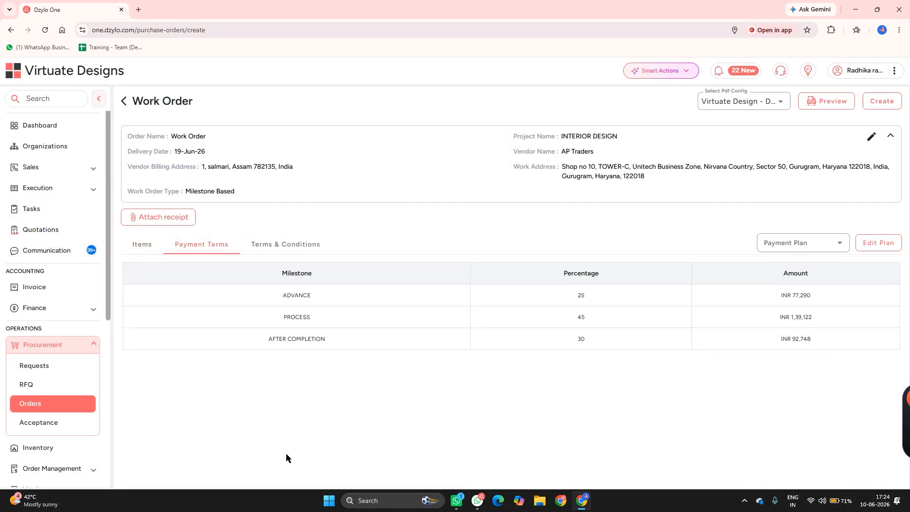
{"action": "left_click", "coordinate": [878, 244]}
{"action": "left_click_drag", "start_coordinate": [879, 246], "coordinate": [529, 372]}
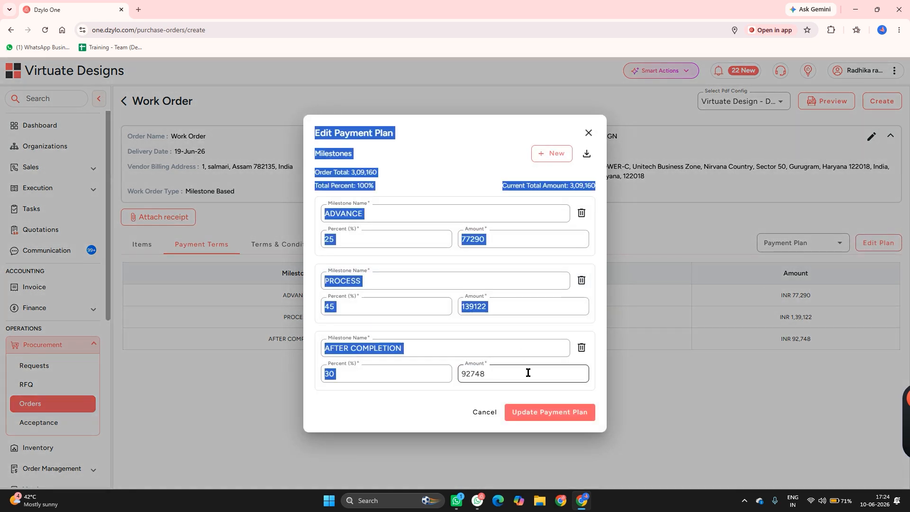
{"action": "left_click", "coordinate": [588, 134]}
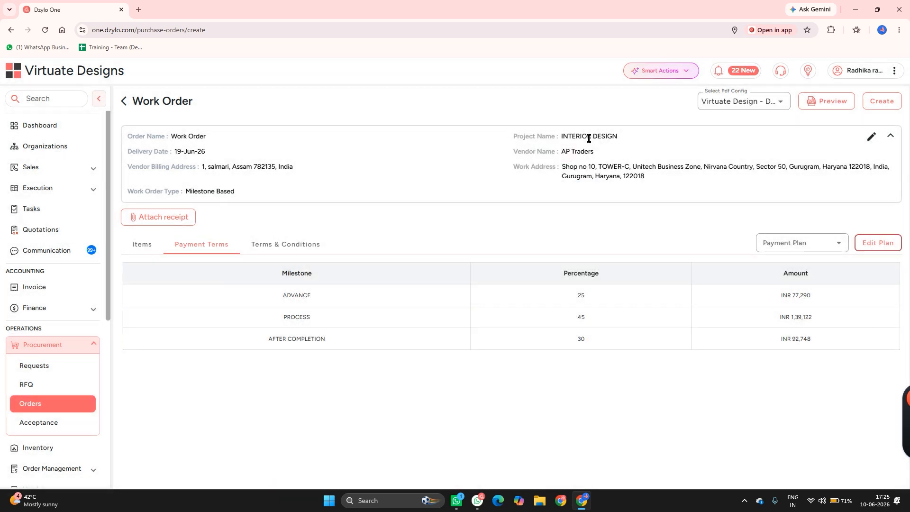
{"action": "left_click", "coordinate": [268, 247]}
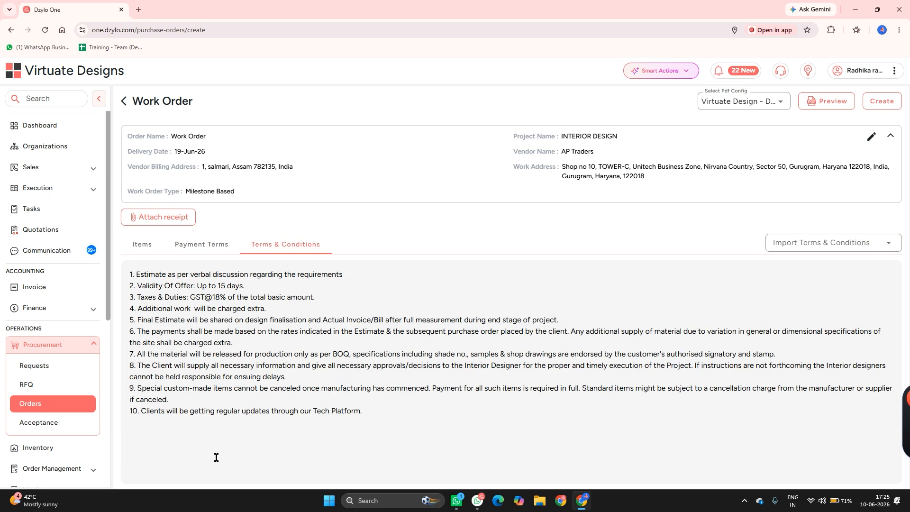
{"action": "left_click", "coordinate": [146, 246]}
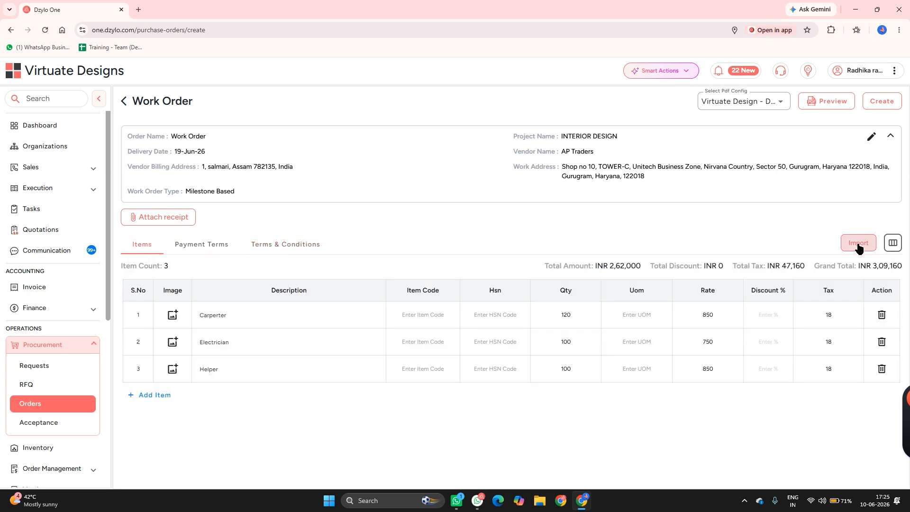
Check the receipt attachment options without attaching a file, and create the work order.
{"action": "left_click", "coordinate": [151, 223]}
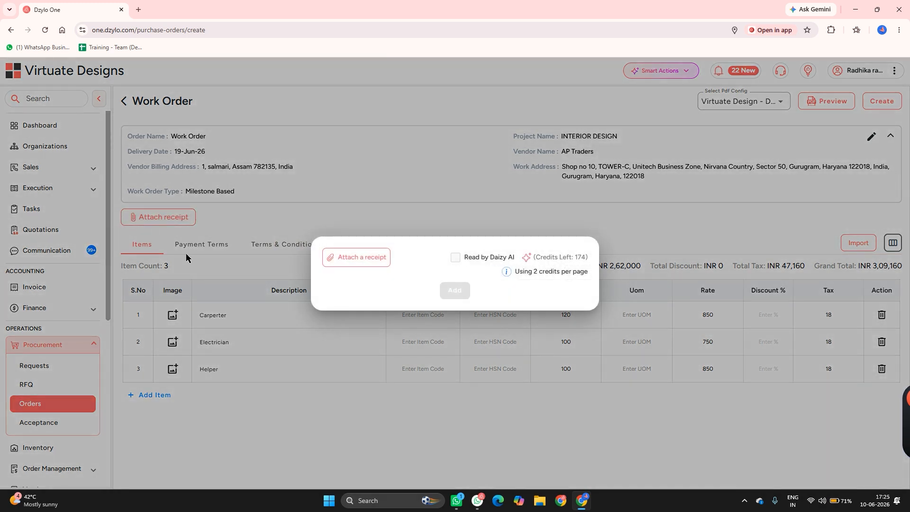
{"action": "left_click", "coordinate": [331, 205]}
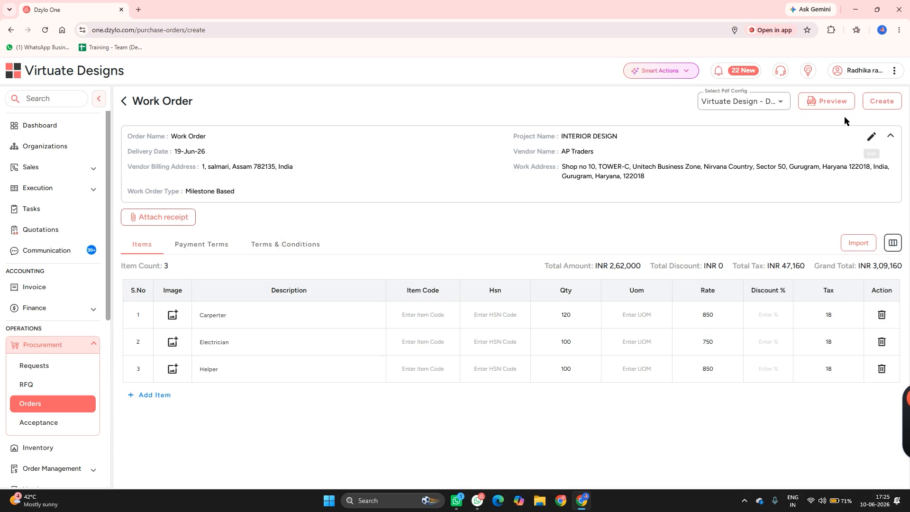
{"action": "left_click", "coordinate": [881, 103]}
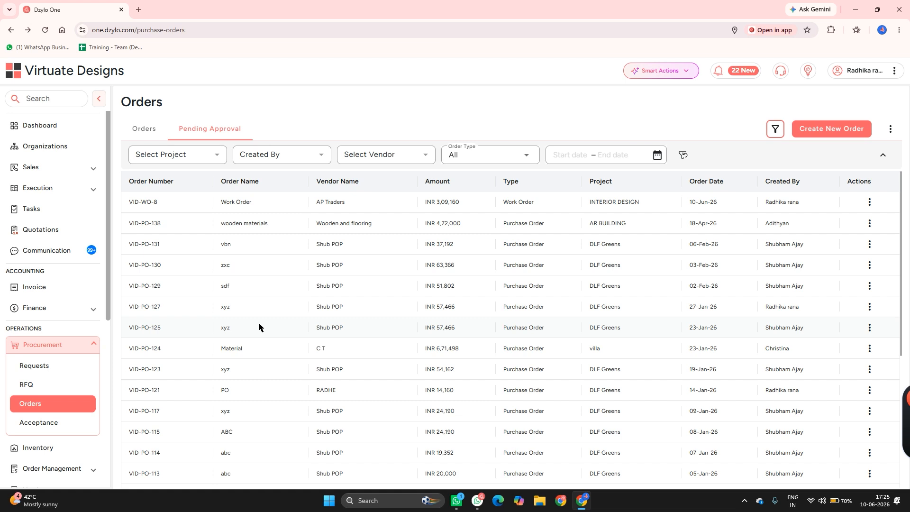
Refresh the pending approvals list and check the notifications for the new work order's approval request.
{"action": "key", "text": "F5"}
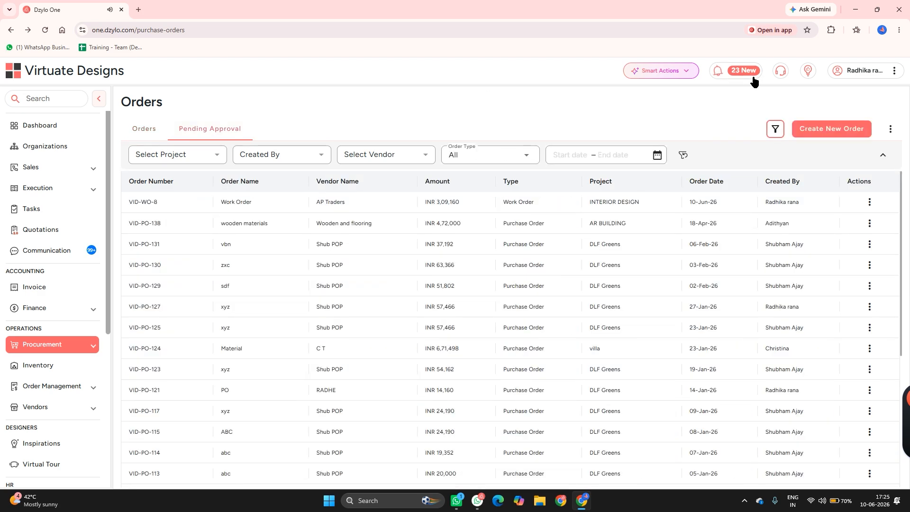
{"action": "left_click", "coordinate": [742, 75]}
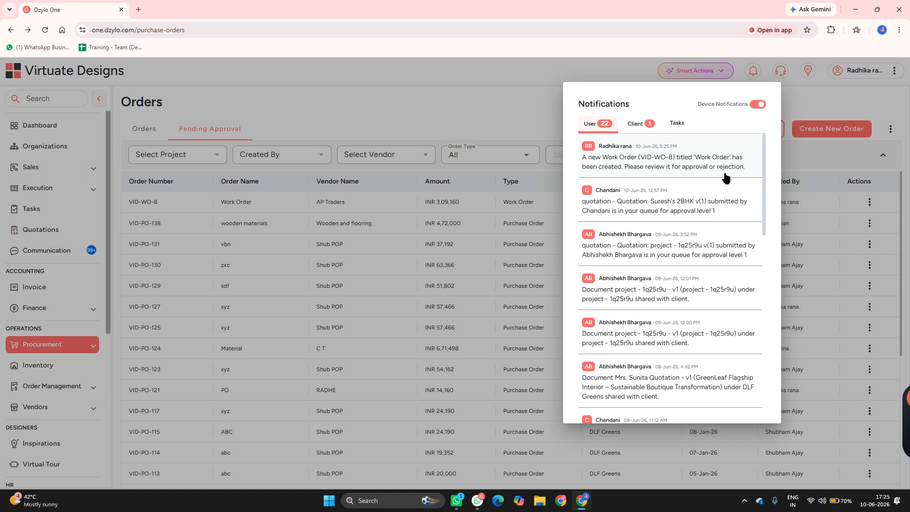
{"action": "left_click", "coordinate": [480, 112]}
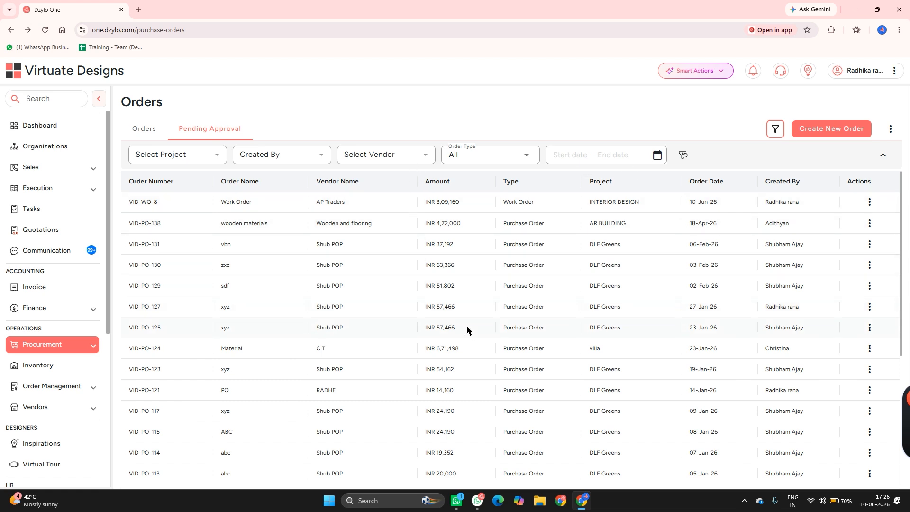
Check the actions available for the pending AP Traders work order, and open the order to read its document.
{"action": "left_click", "coordinate": [869, 202]}
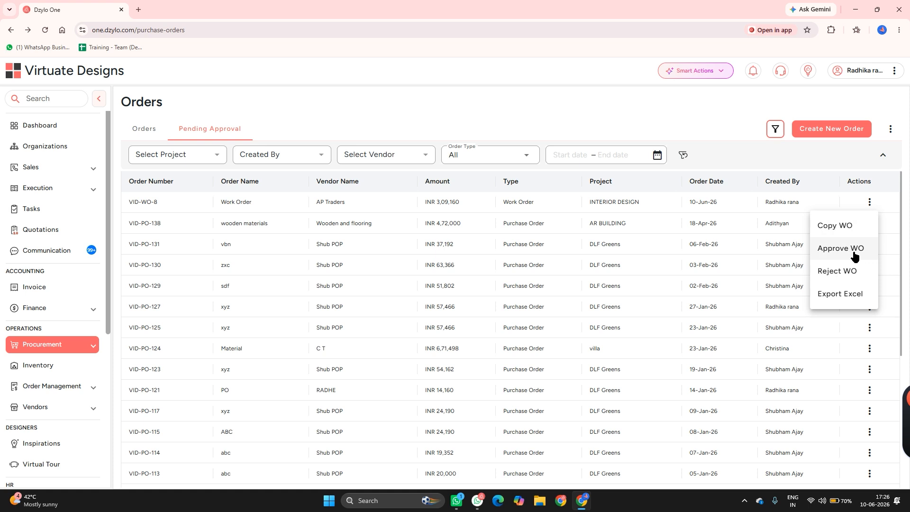
{"action": "left_click", "coordinate": [679, 122]}
{"action": "left_click", "coordinate": [499, 201]}
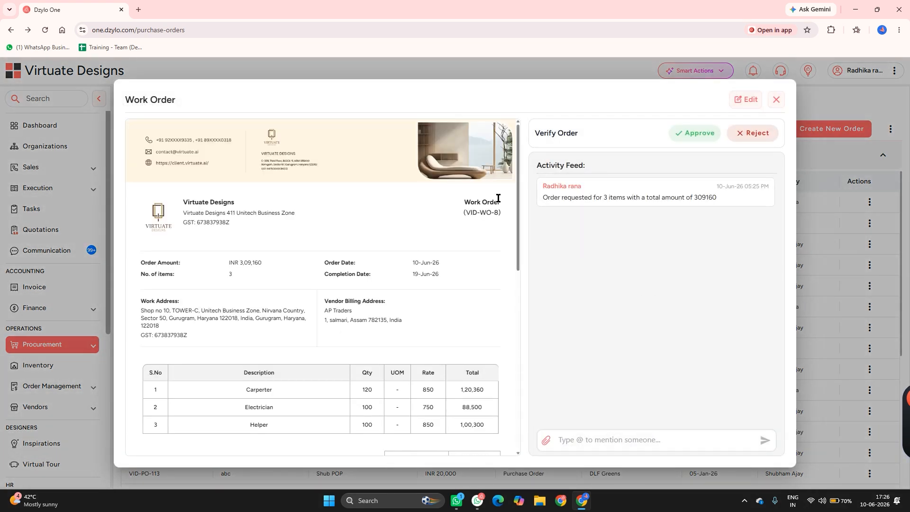
{"action": "scroll", "coordinate": [373, 324], "scroll_direction": "down", "scroll_amount": 6}
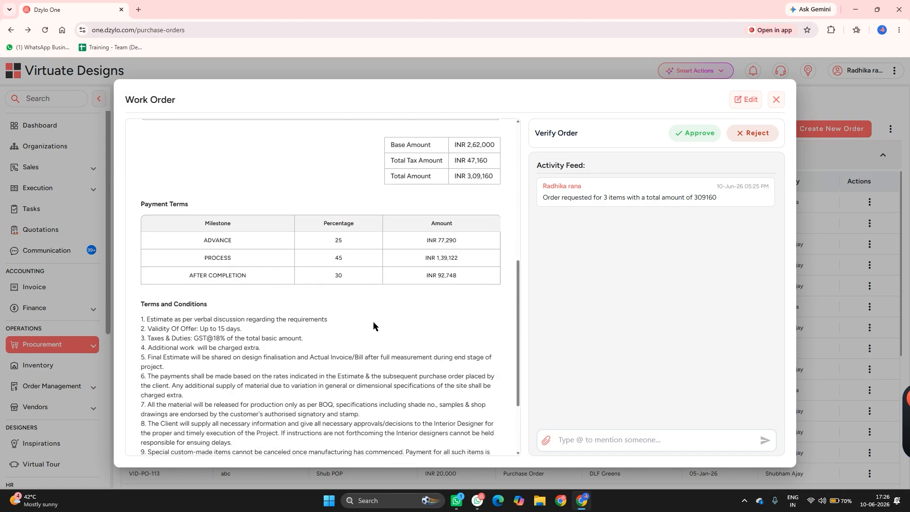
{"action": "scroll", "coordinate": [373, 325], "scroll_direction": "up", "scroll_amount": 8}
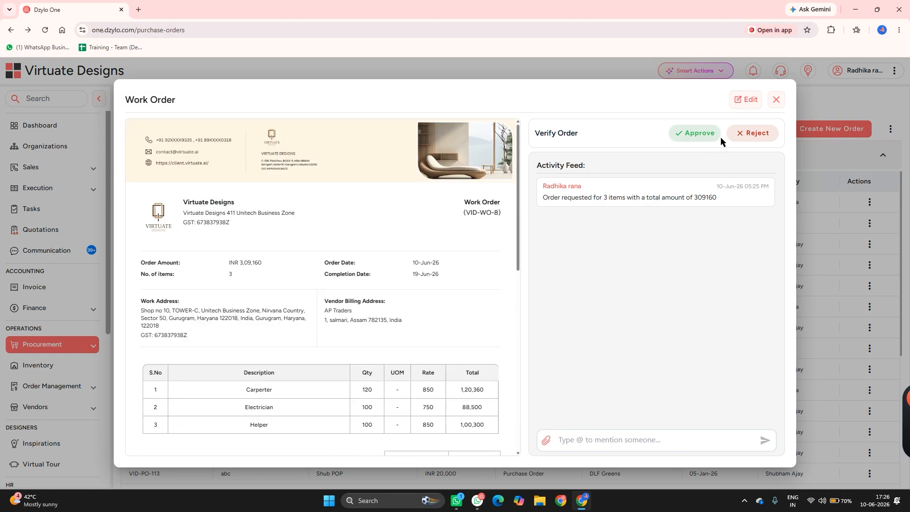
Open the work order for editing and view its details form, closing the form without changes.
{"action": "left_click", "coordinate": [748, 100]}
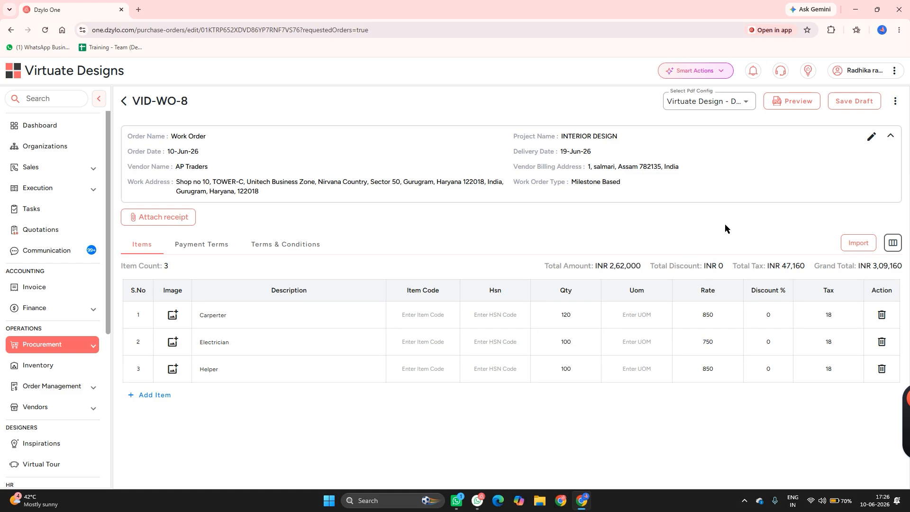
{"action": "left_click", "coordinate": [875, 143]}
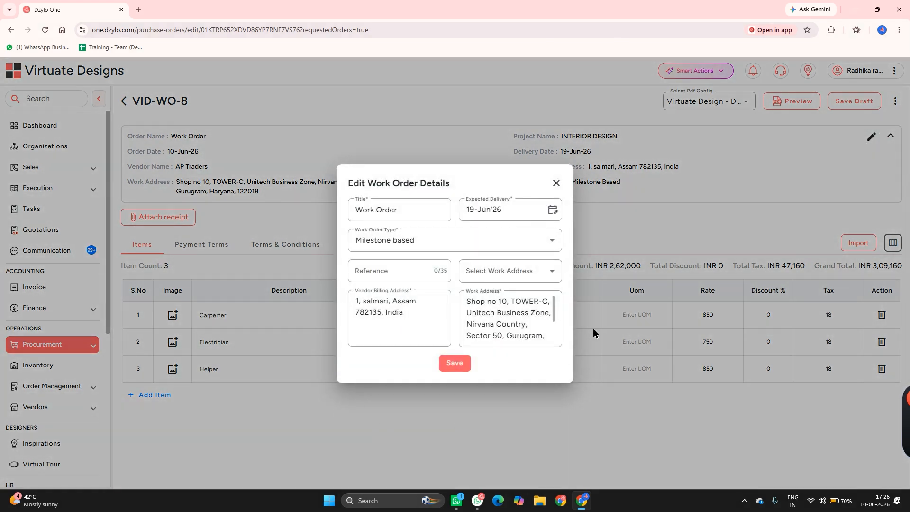
{"action": "left_click", "coordinate": [507, 422]}
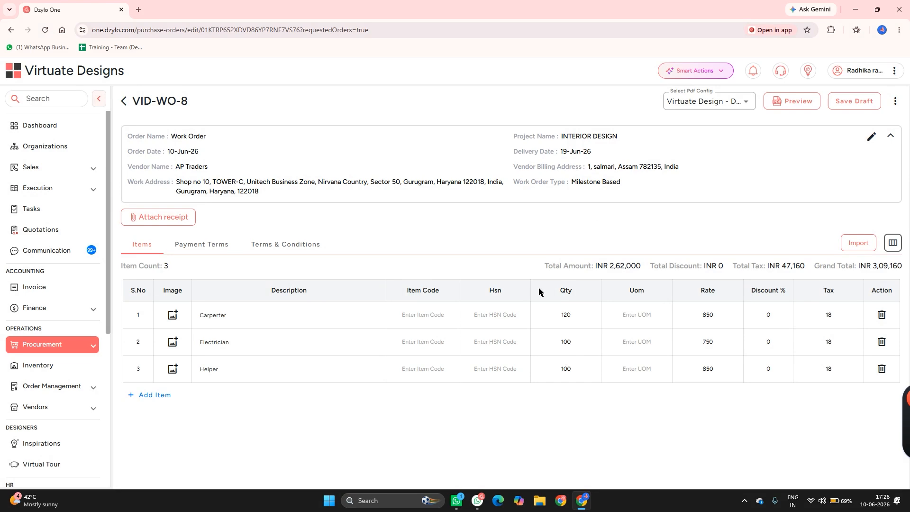
Preview the work order document through to the end and return to the order's verification view.
{"action": "left_click", "coordinate": [788, 102]}
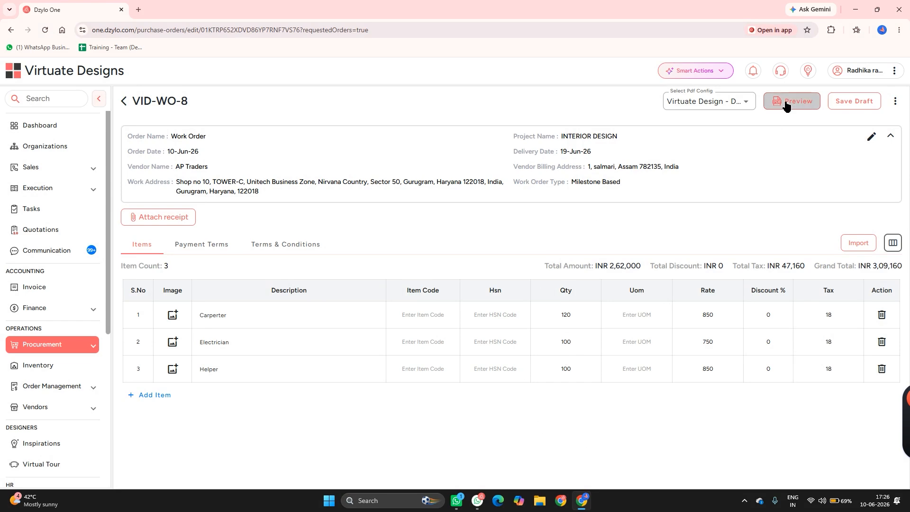
{"action": "scroll", "coordinate": [631, 440], "scroll_direction": "down", "scroll_amount": 7}
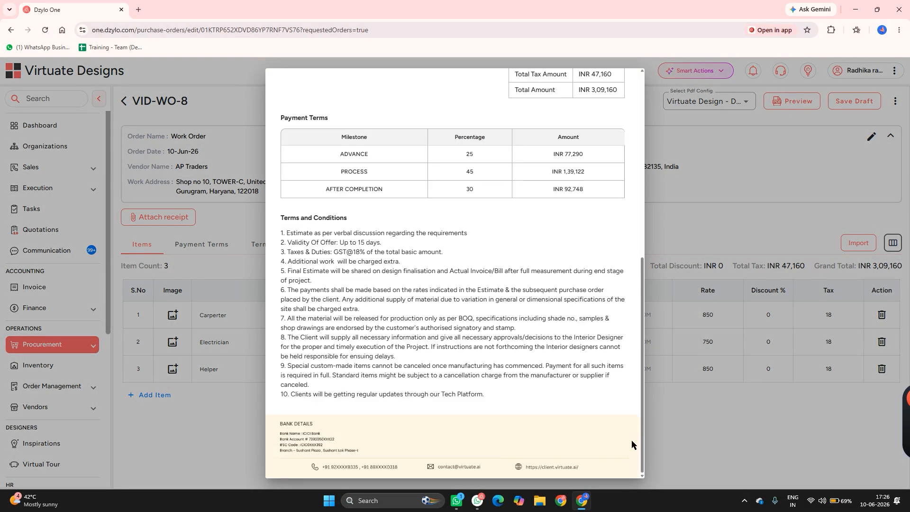
{"action": "left_click", "coordinate": [671, 427]}
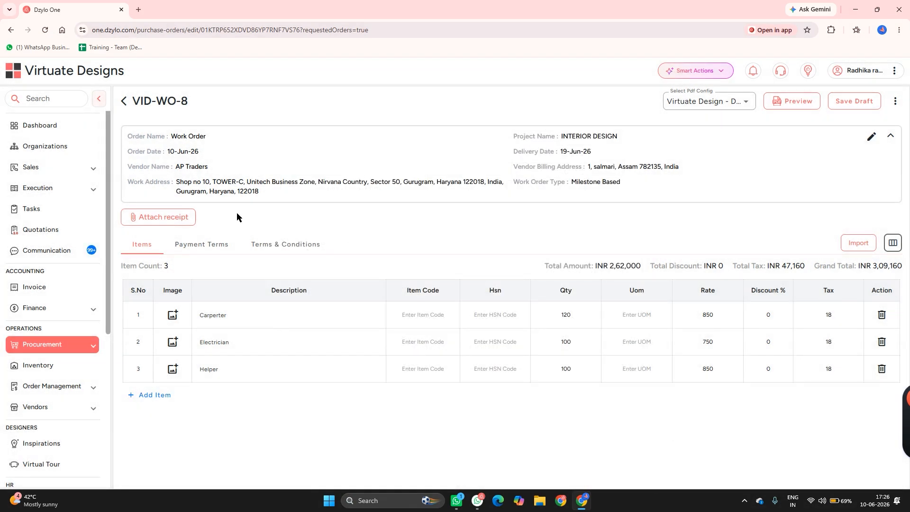
{"action": "left_click", "coordinate": [124, 101]}
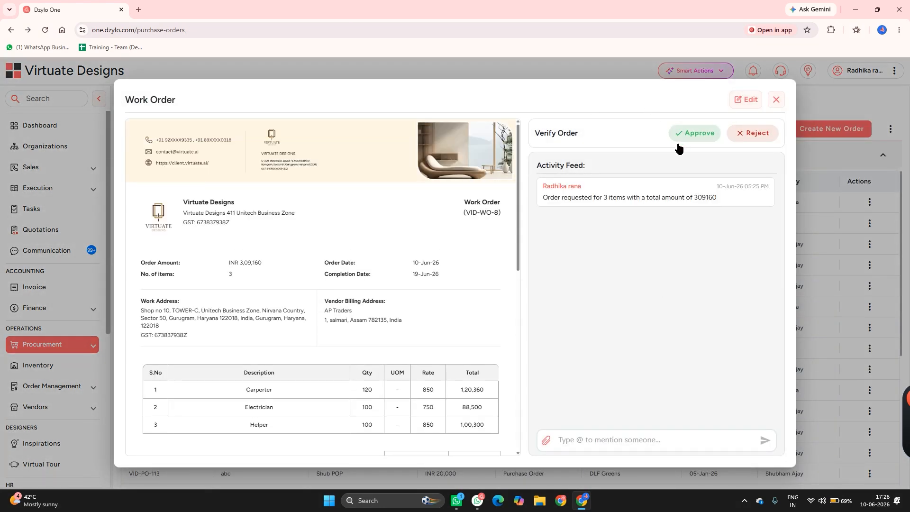
Approve the work order with immediate sending to the vendor, and show the main orders list.
{"action": "left_click", "coordinate": [691, 137]}
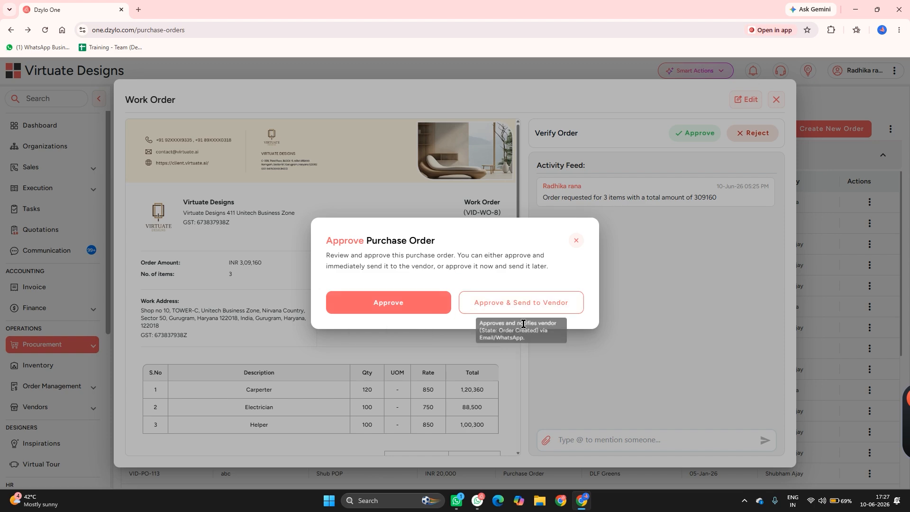
{"action": "left_click", "coordinate": [491, 296]}
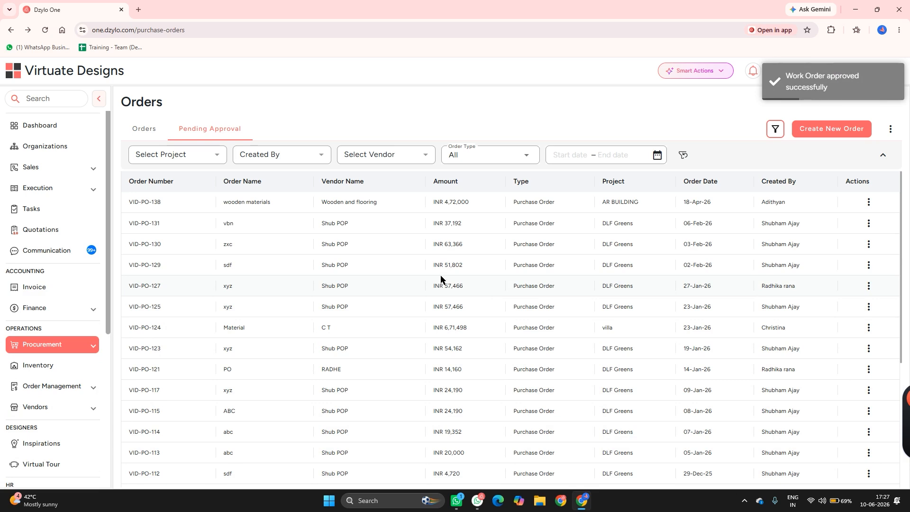
{"action": "left_click", "coordinate": [152, 136]}
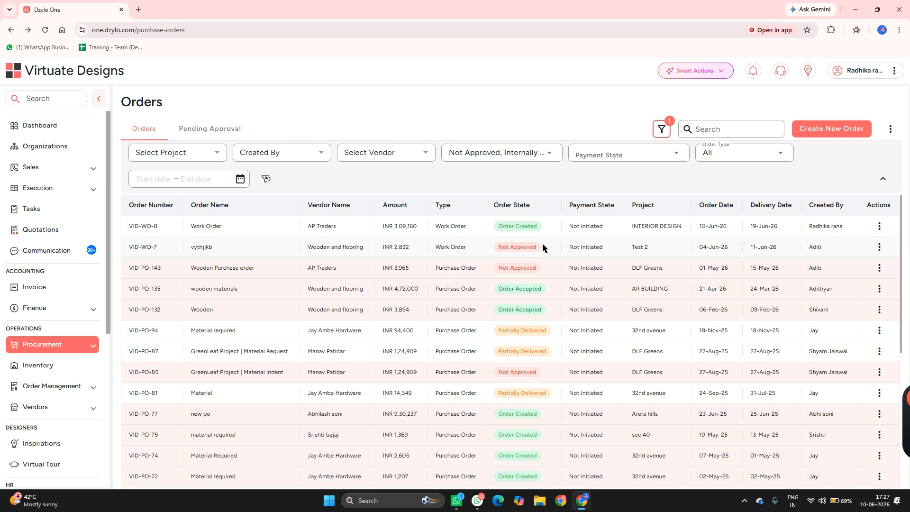
Open the approved AP Traders work order, download its PDF and read through the document.
{"action": "left_click", "coordinate": [250, 224]}
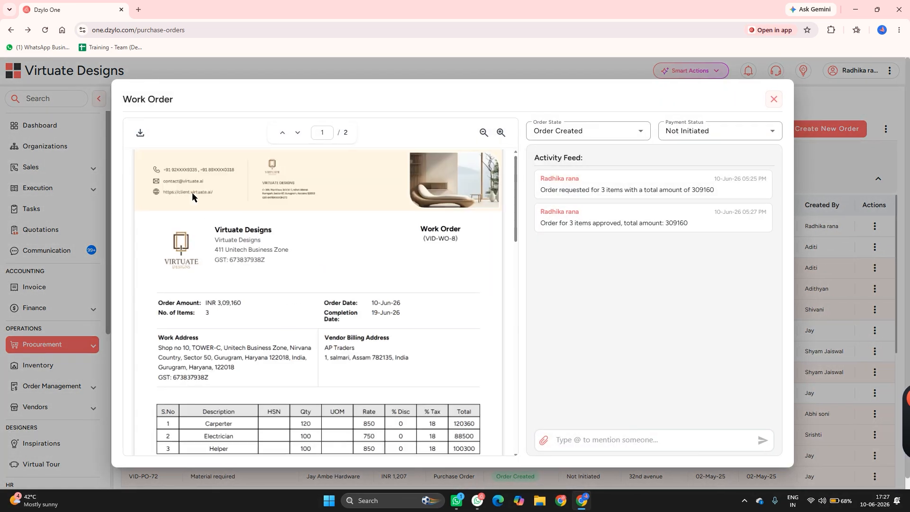
{"action": "left_click", "coordinate": [141, 137]}
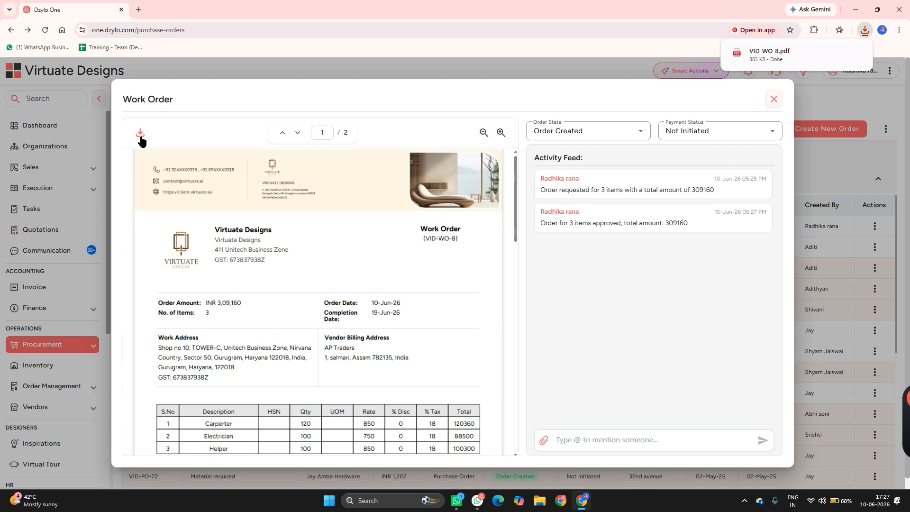
{"action": "scroll", "coordinate": [249, 271], "scroll_direction": "down", "scroll_amount": 15}
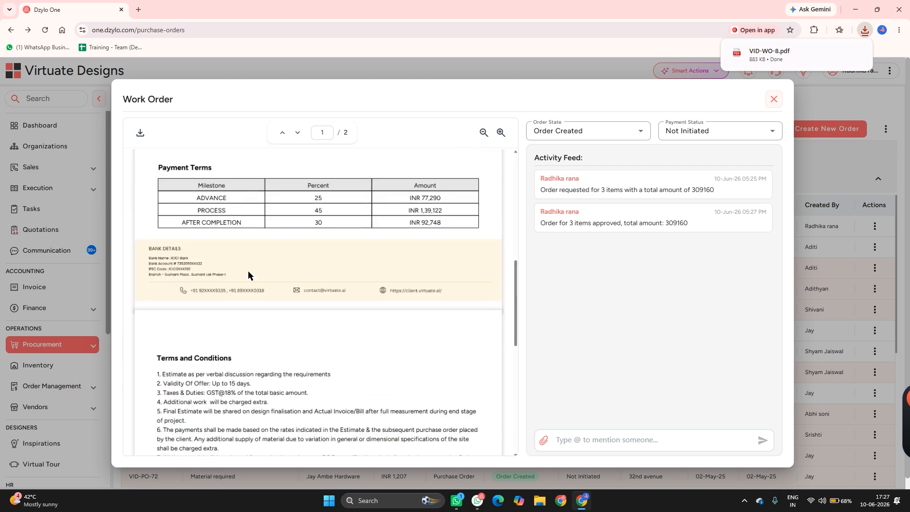
{"action": "scroll", "coordinate": [249, 272], "scroll_direction": "up", "scroll_amount": 15}
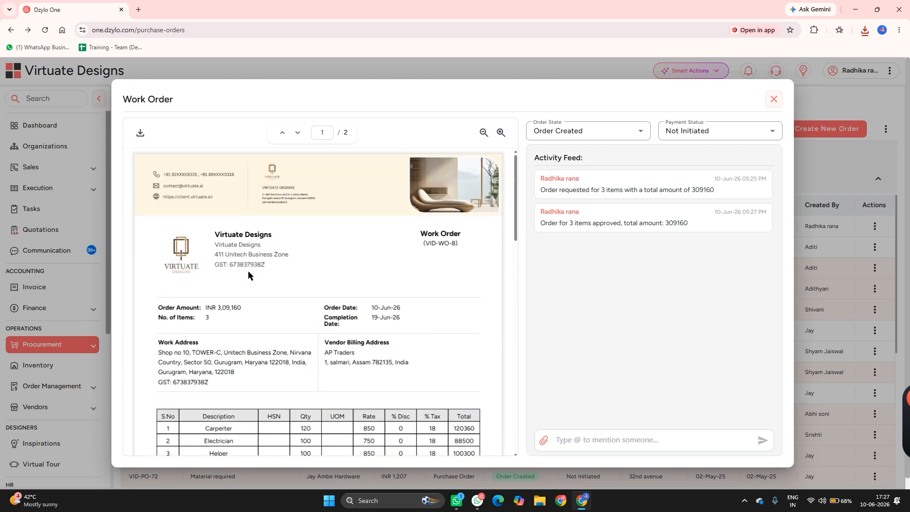
Set the work order's state to Order Accepted and close the order.
{"action": "left_click", "coordinate": [618, 138]}
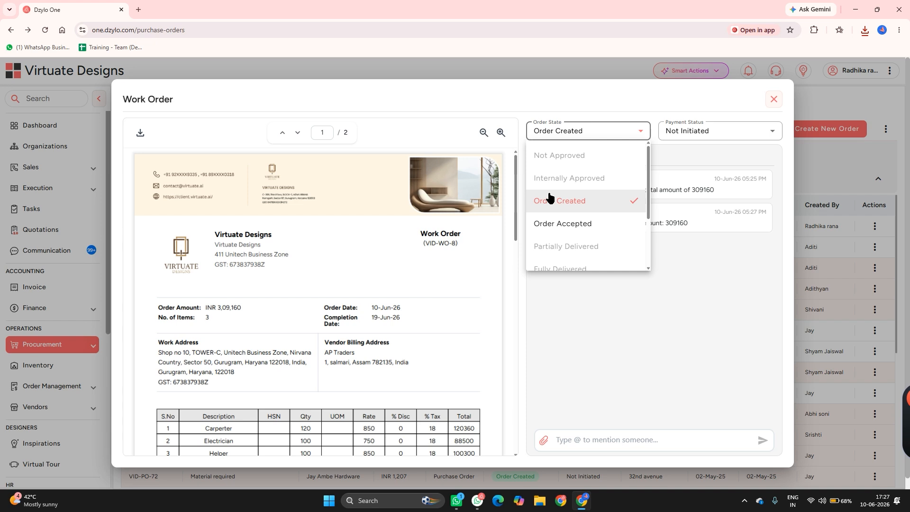
{"action": "left_click", "coordinate": [604, 134]}
{"action": "left_click", "coordinate": [604, 135]}
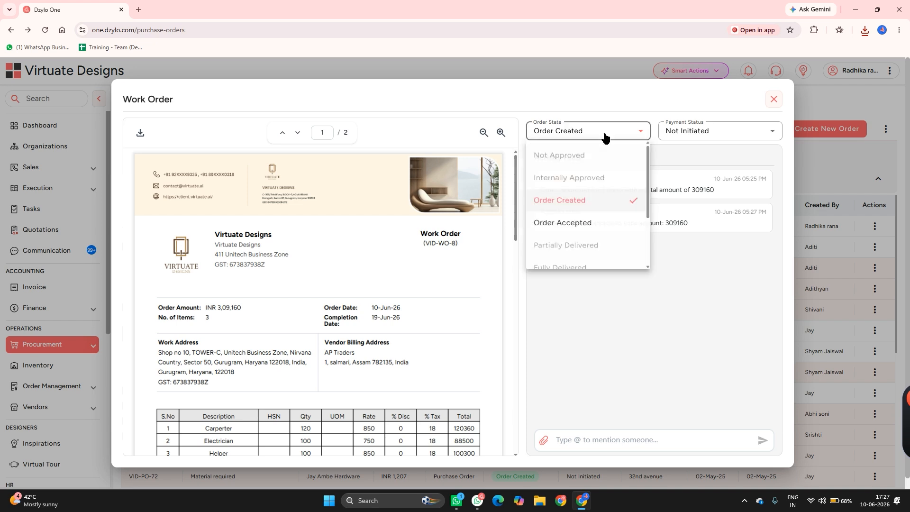
{"action": "left_click", "coordinate": [543, 225]}
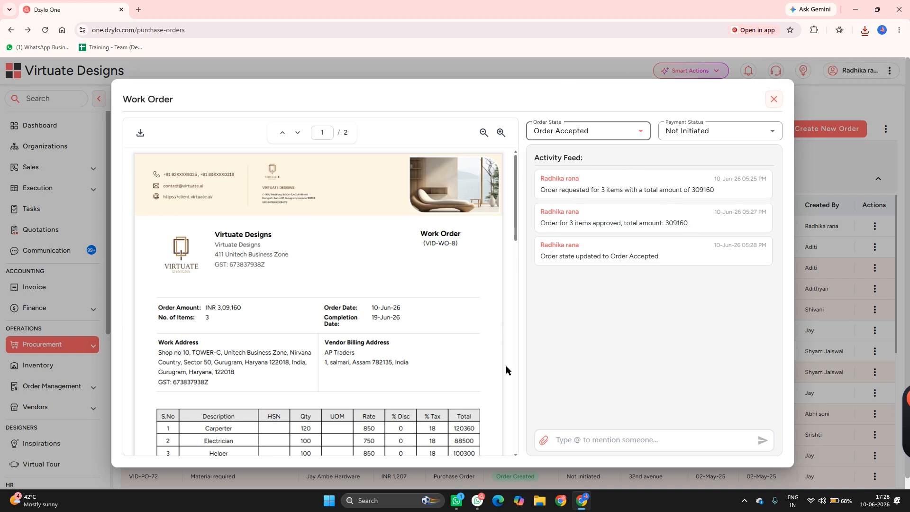
{"action": "left_click", "coordinate": [773, 100]}
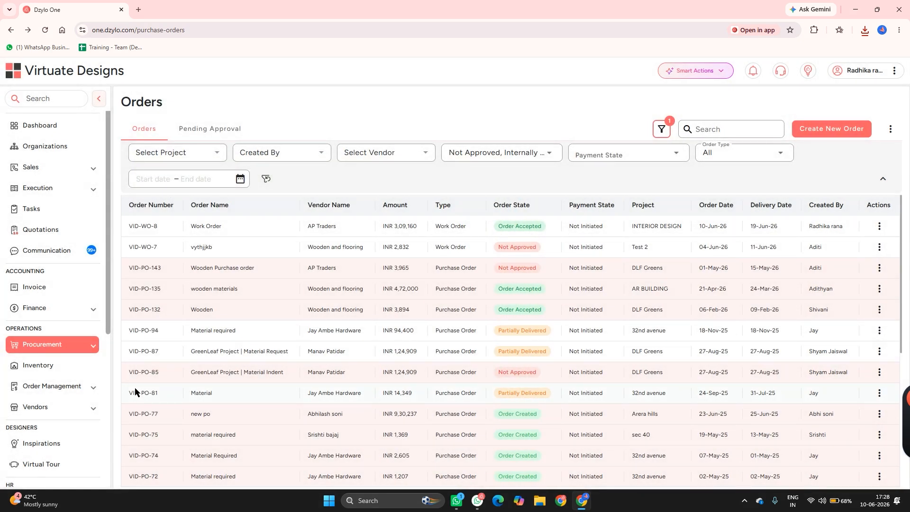
Open the AP Traders work order from the pending work orders in procurement acceptance.
{"action": "left_click", "coordinate": [88, 351]}
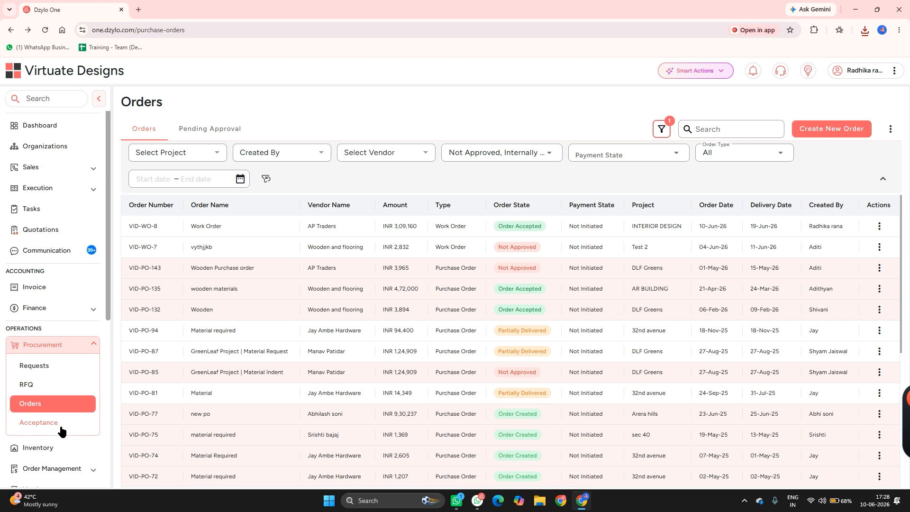
{"action": "left_click", "coordinate": [46, 430]}
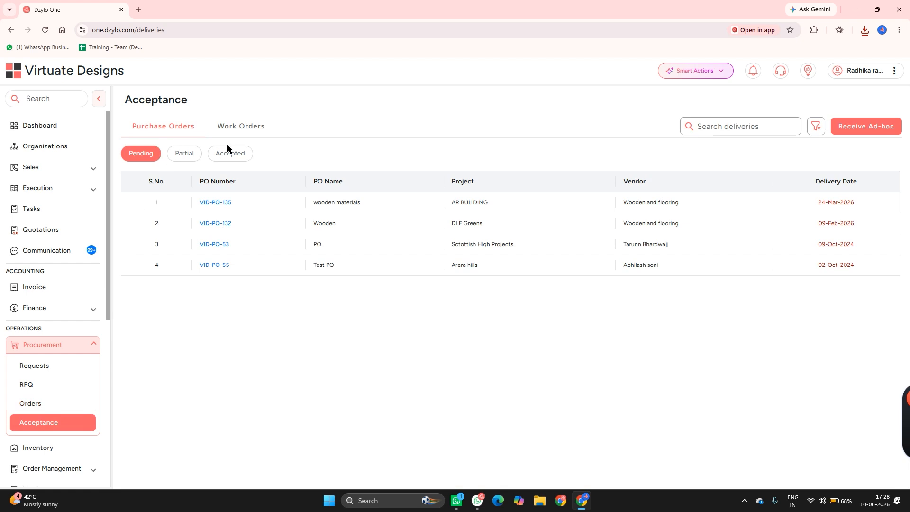
{"action": "left_click", "coordinate": [240, 132]}
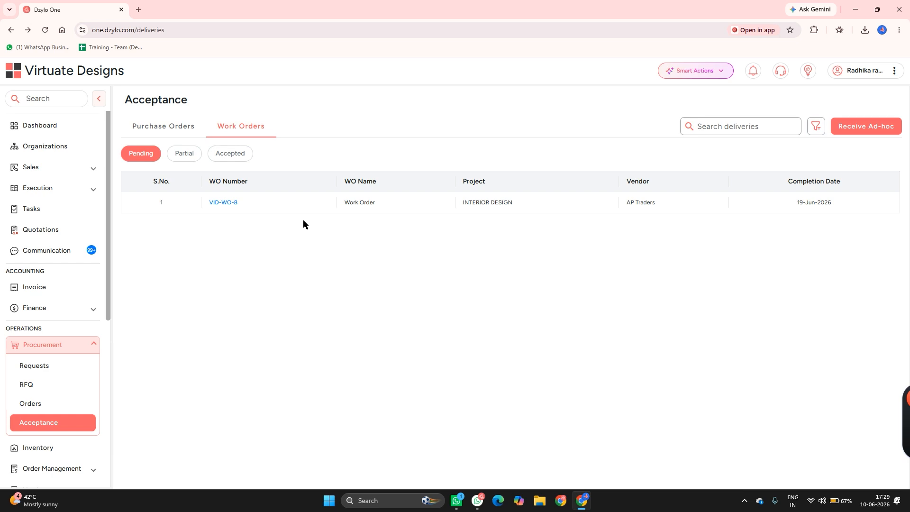
{"action": "left_click", "coordinate": [285, 203]}
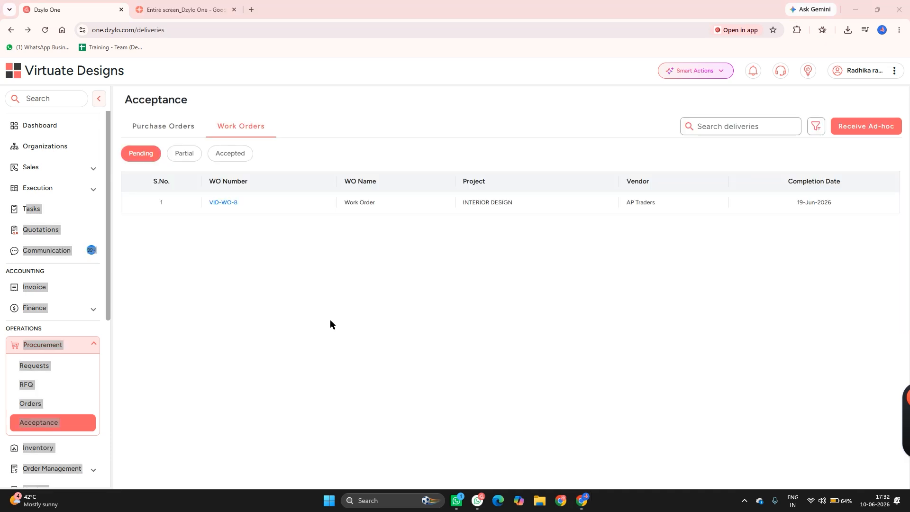
{"action": "left_click", "coordinate": [302, 203]}
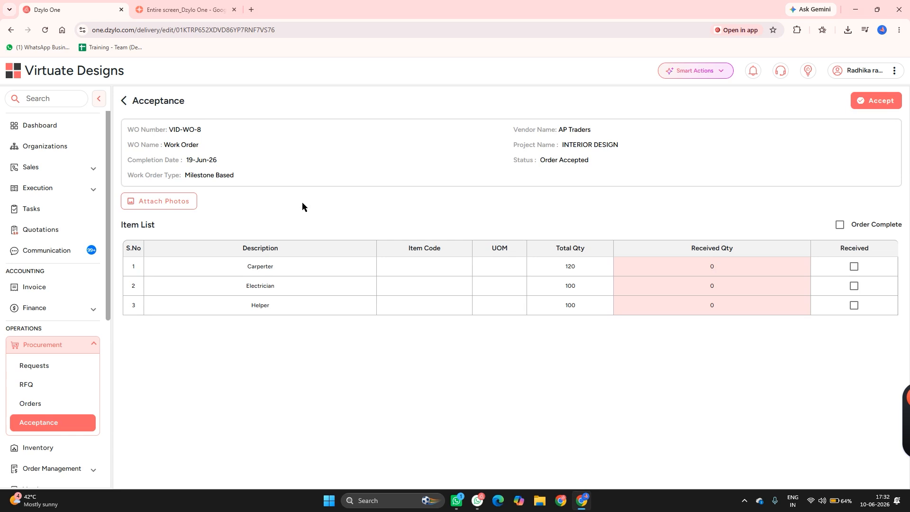
Enter received quantities of 100 for Carperter, 100 for Electrician and 90 for Helper.
{"action": "left_click", "coordinate": [723, 273]}
{"action": "type", "text": "100"}
{"action": "left_click", "coordinate": [717, 286]}
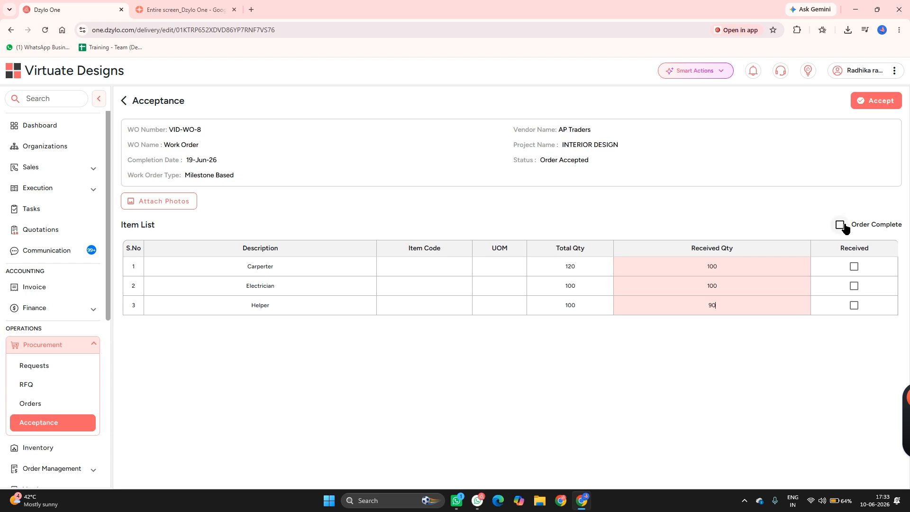
Mark the order as complete, accept it with the remark "Order complete" and show the accepted work orders.
{"action": "left_click", "coordinate": [840, 226]}
{"action": "left_click", "coordinate": [873, 102]}
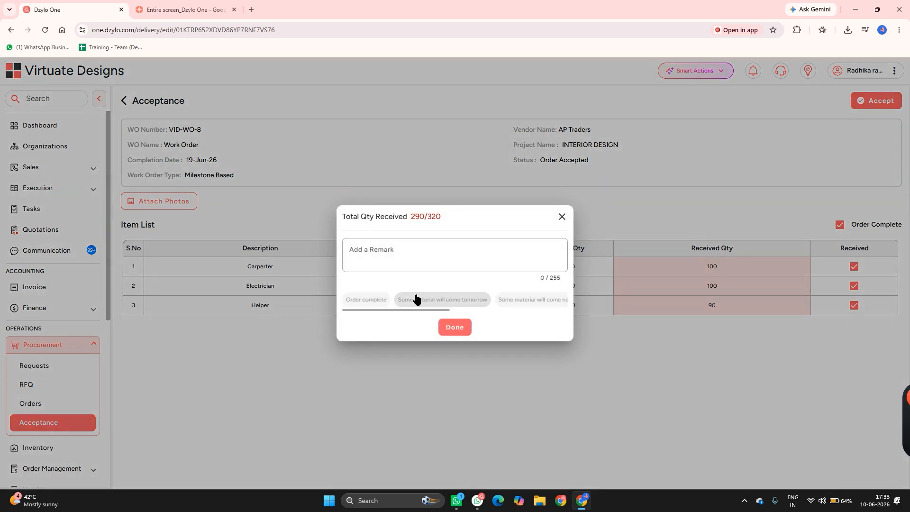
{"action": "left_click", "coordinate": [366, 303]}
{"action": "left_click", "coordinate": [449, 328]}
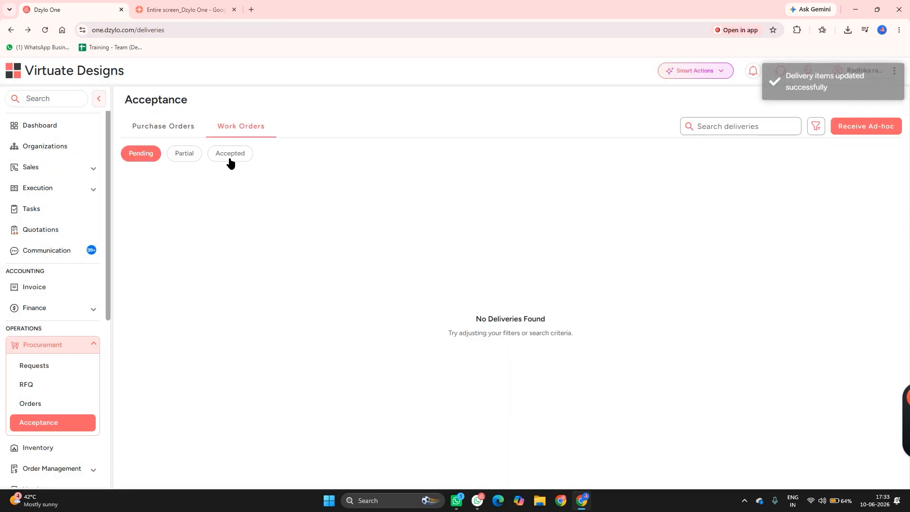
{"action": "left_click", "coordinate": [230, 158]}
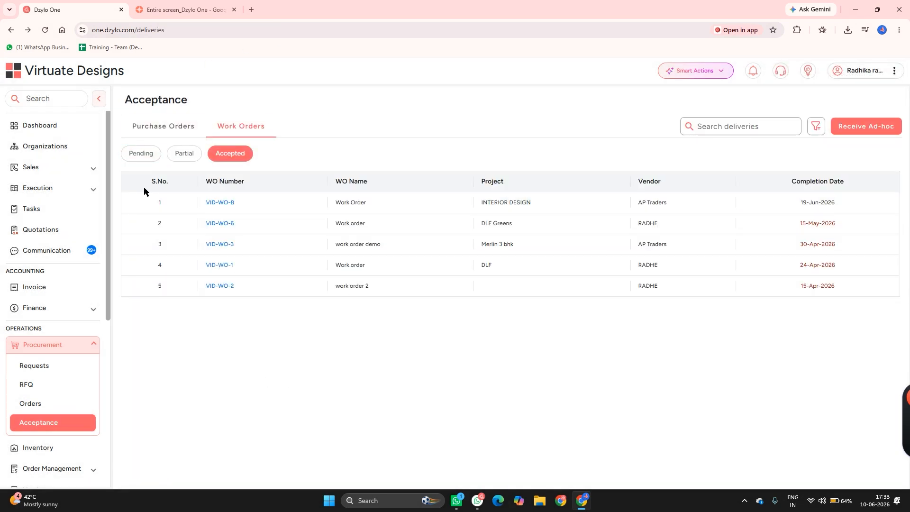